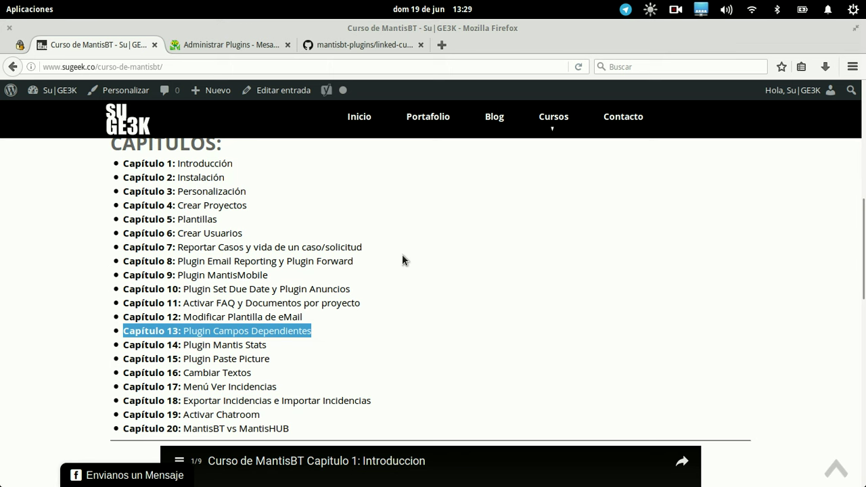
Open the linked-custom-fields plugin repository page on GitHub and select its web address.
click(365, 42)
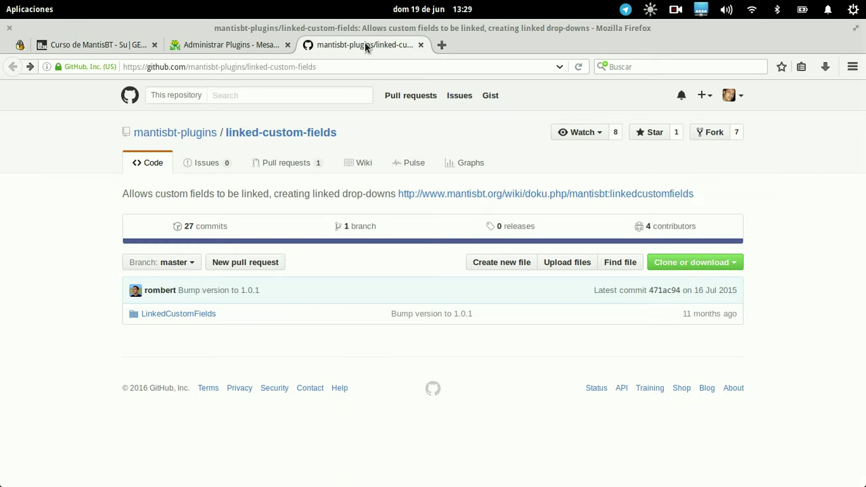
click(323, 67)
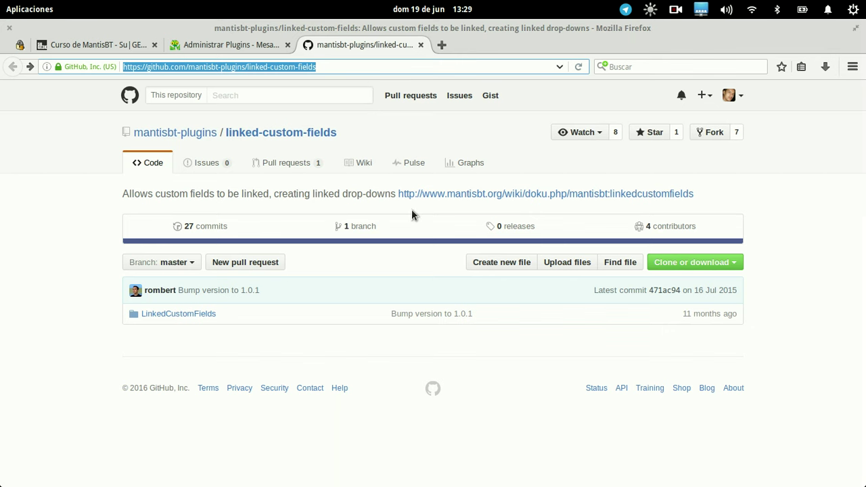
Switch to the Curso Mantis virtual machine in VirtualBox and clear its console.
mouse_move(3, 4)
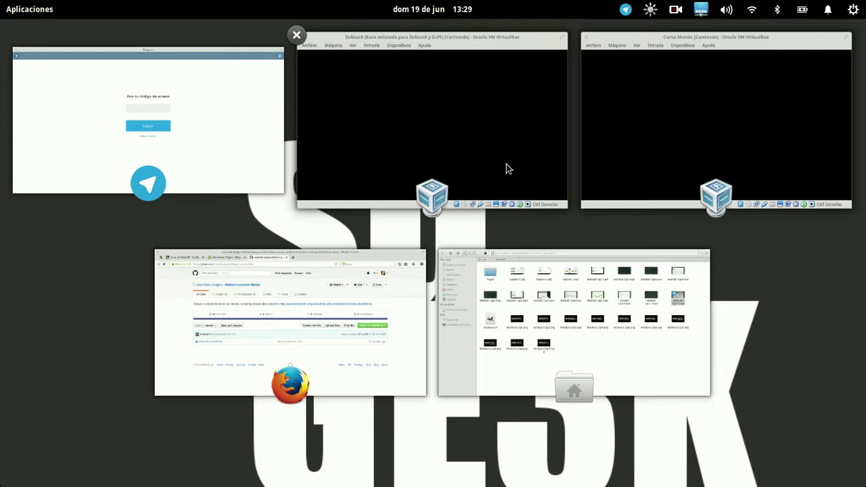
click(600, 164)
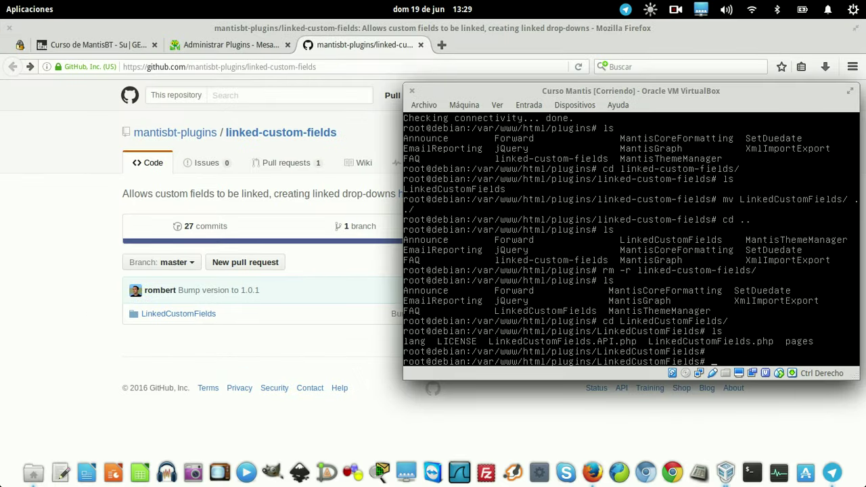
key(ctrl+l)
key(Up)
key(Up)
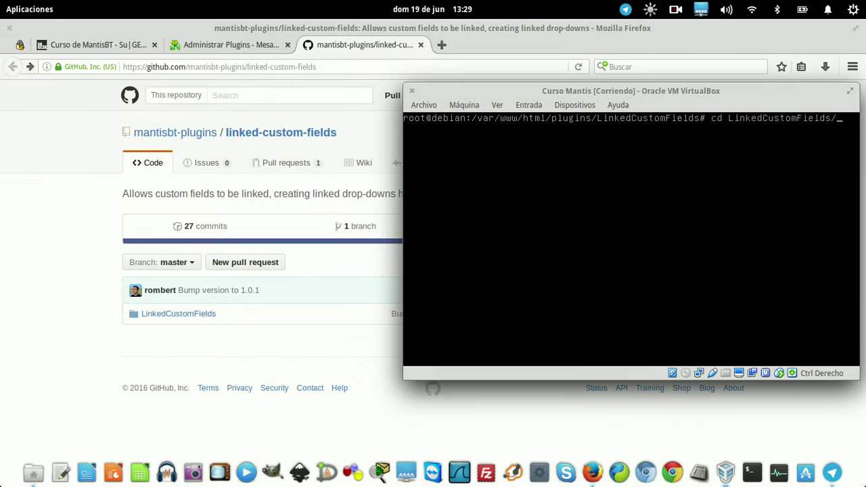
key(Down)
key(Up)
key(Down)
key(Down)
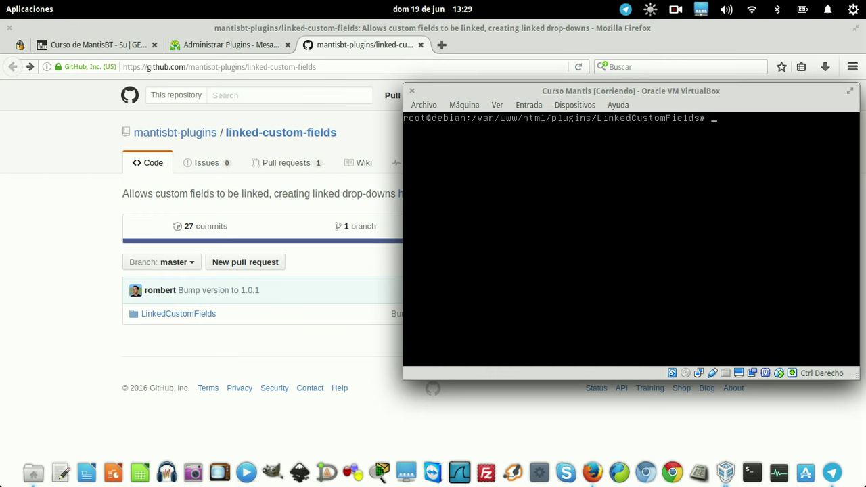
Go up one level to the /var/www/html/plugins folder and list its contents.
text(cd ..)
key(Return)
text(ls)
key(Return)
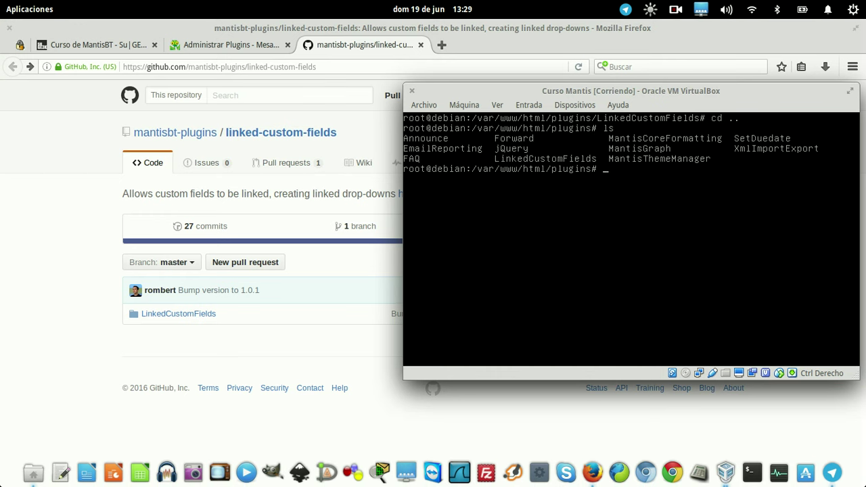
Switch to the MantisBT plugin page in Firefox and install Linked custom fields 1.0.1, re-entering the administrator's account password.
click(215, 45)
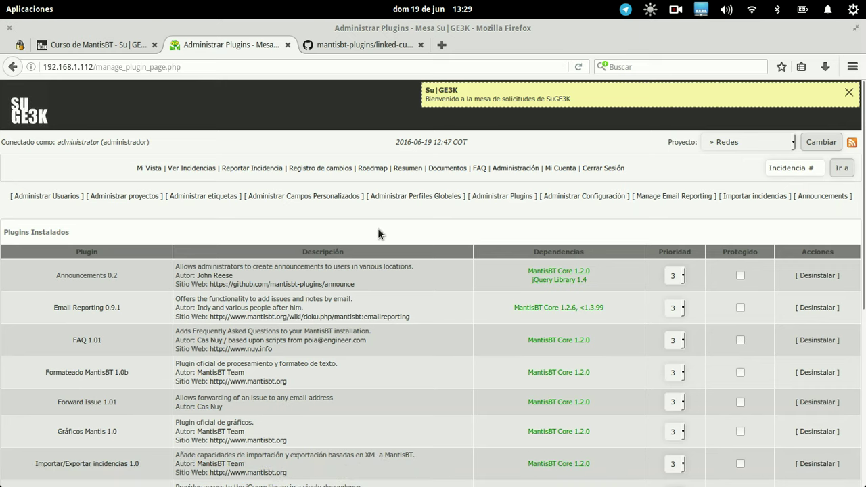
scroll(378, 234, down, 5)
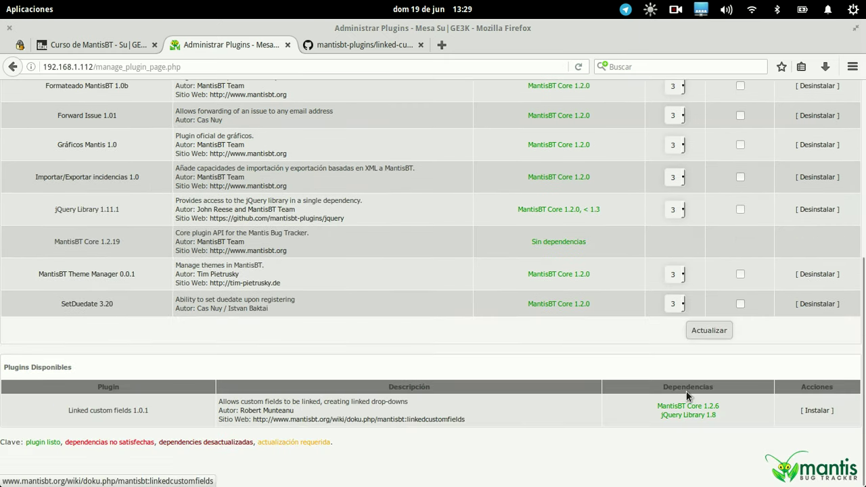
click(816, 412)
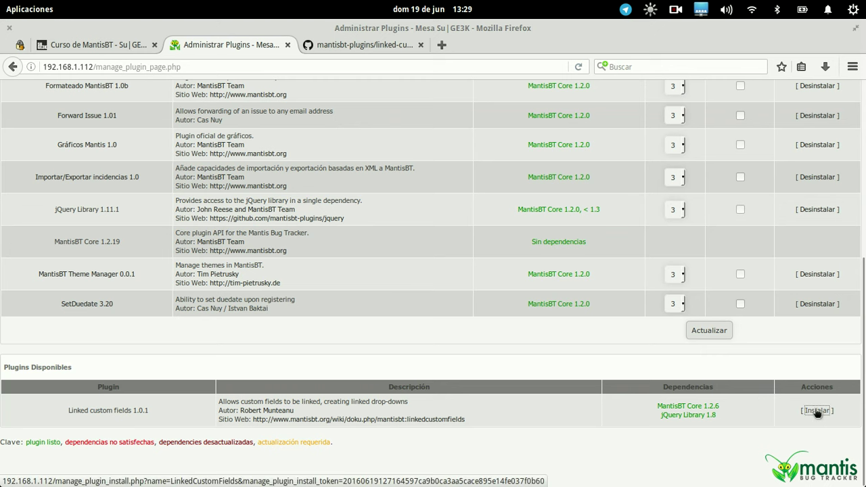
text(•••••••••)
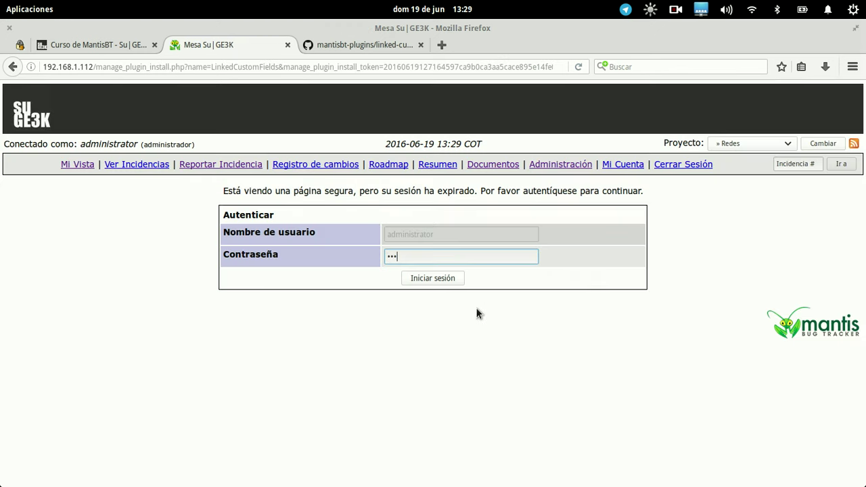
key(Return)
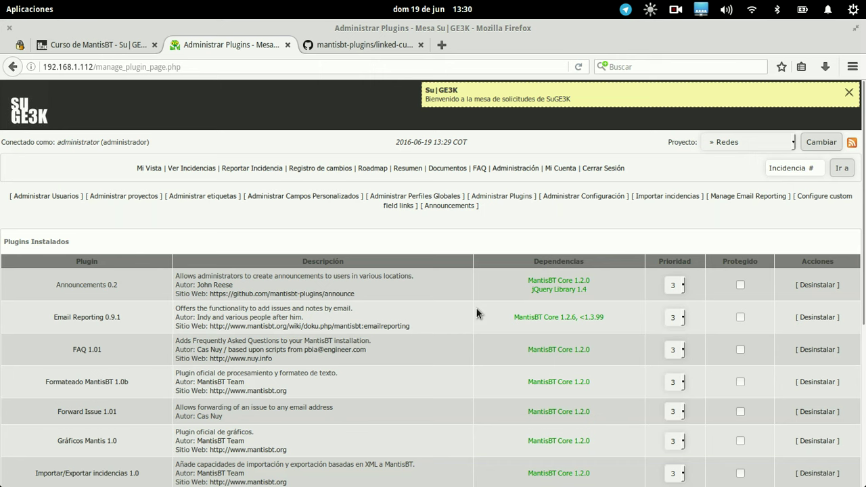
Check the installed plugins for Linked custom fields, and review the fields offered in the custom field links configuration.
scroll(249, 306, down, 3)
scroll(249, 306, down, 2)
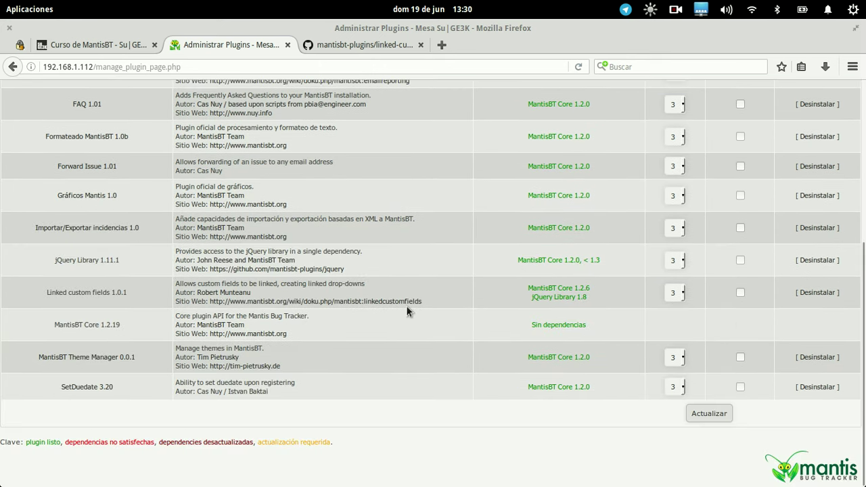
scroll(407, 310, up, 4)
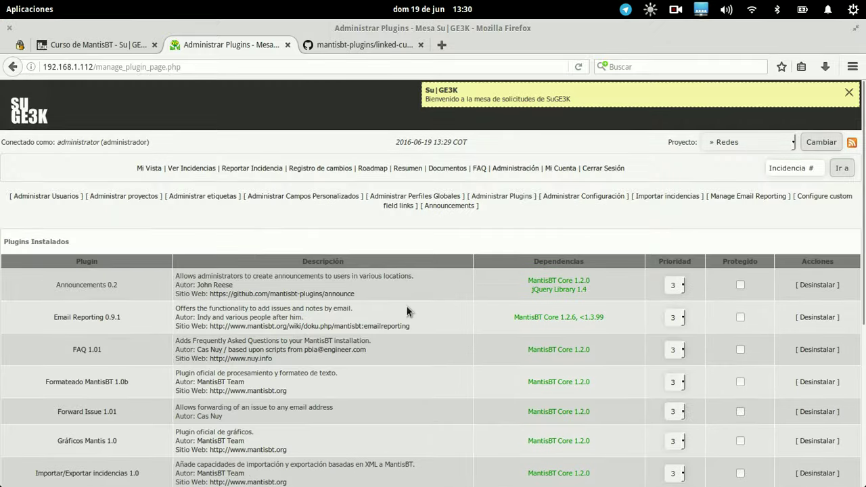
click(834, 198)
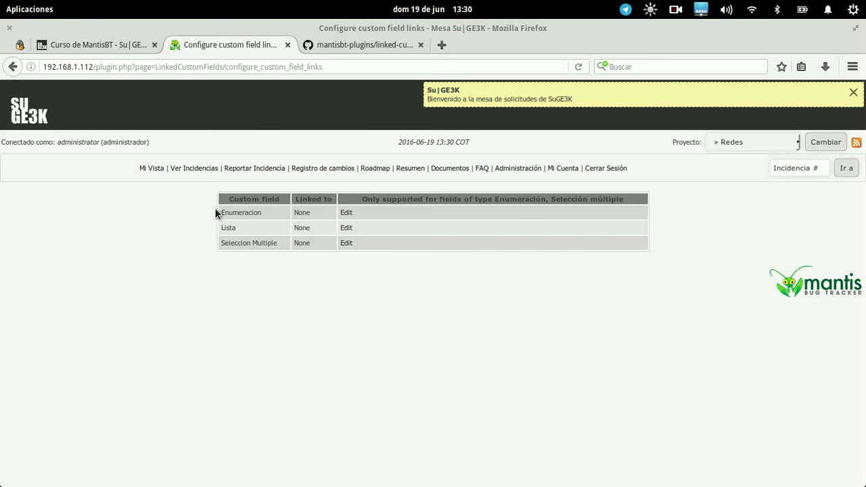
drag(218, 212, 261, 221)
click(260, 237)
Rename the custom field Enumeracion as Salas in the custom field administration and save it.
click(519, 169)
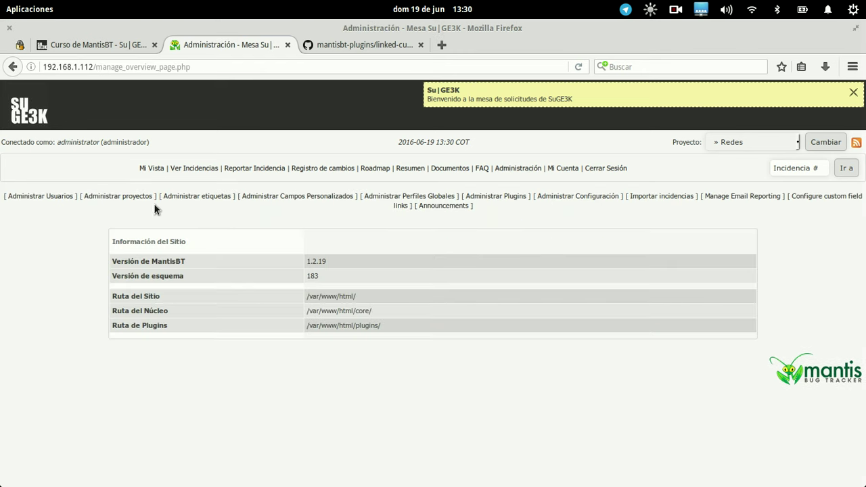
click(298, 198)
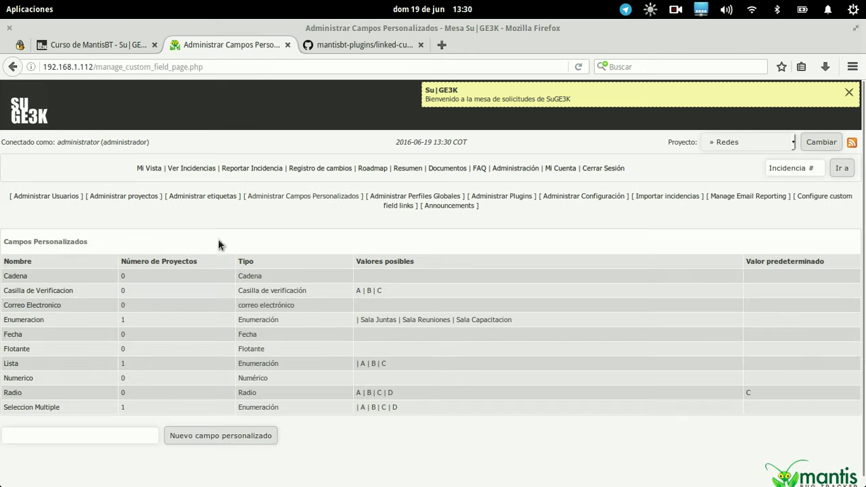
click(34, 320)
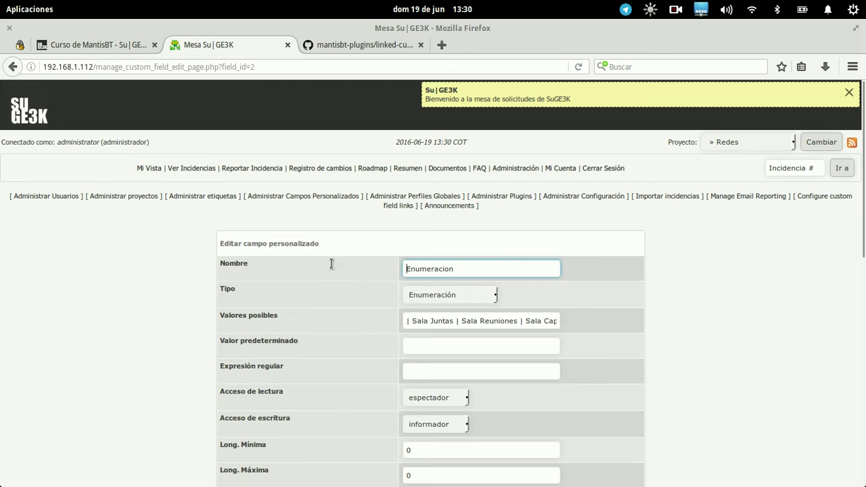
key(ctrl+a)
text(Salas)
click(651, 284)
scroll(651, 284, down, 10)
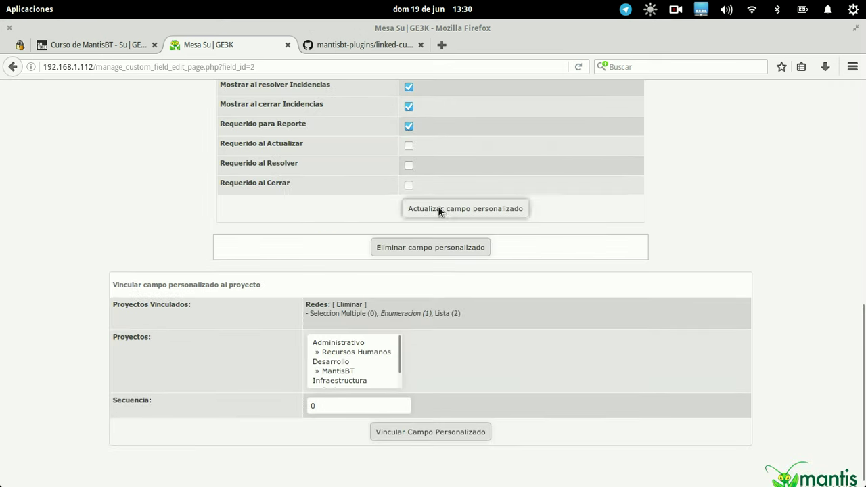
click(426, 210)
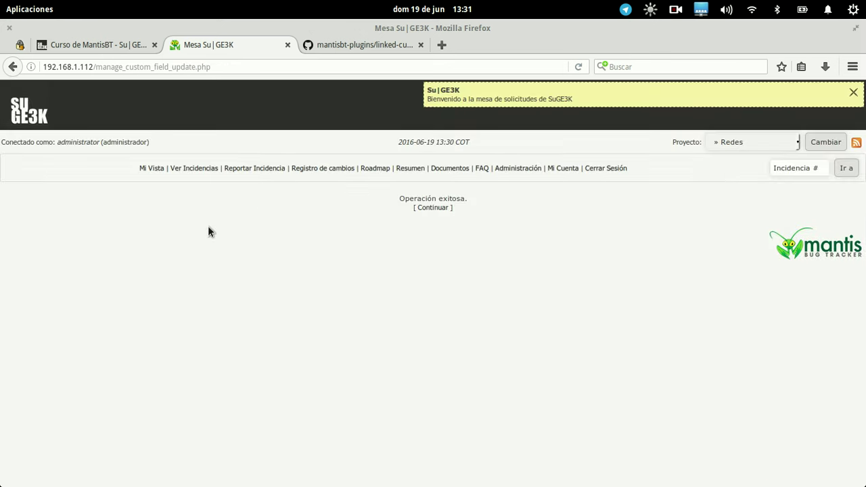
click(434, 208)
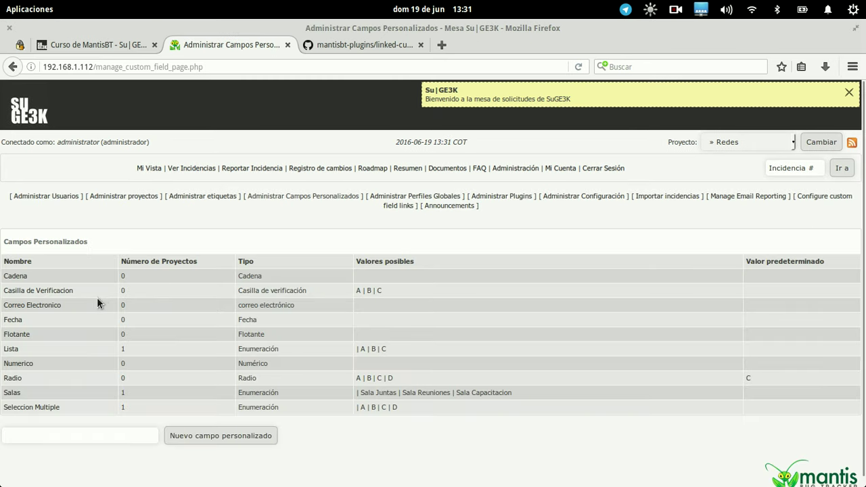
Rename the custom field Lista as Lugar and save the update.
click(12, 350)
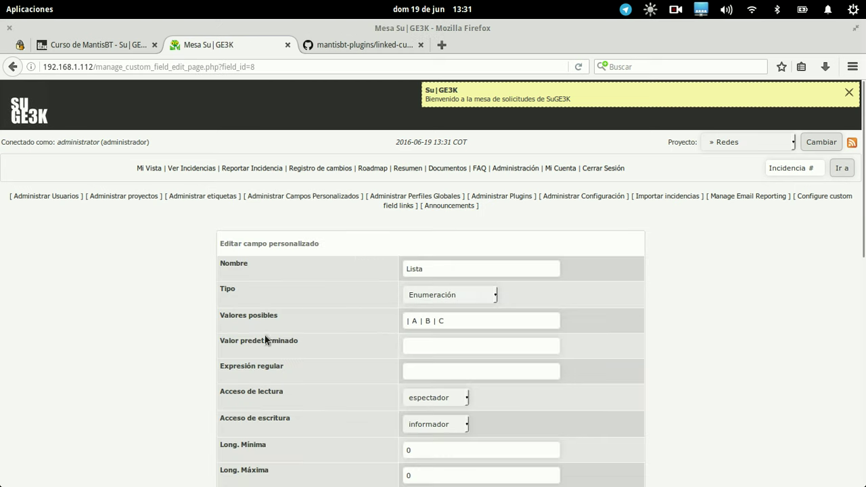
drag(460, 264, 356, 260)
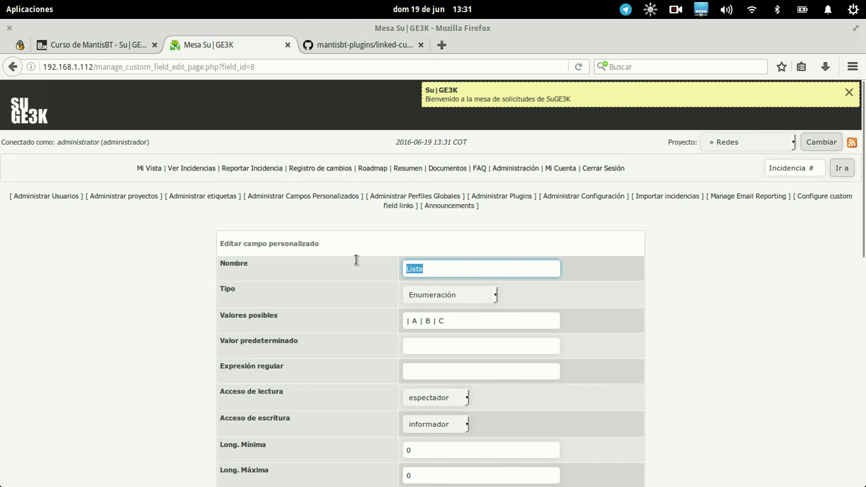
text(Lugar)
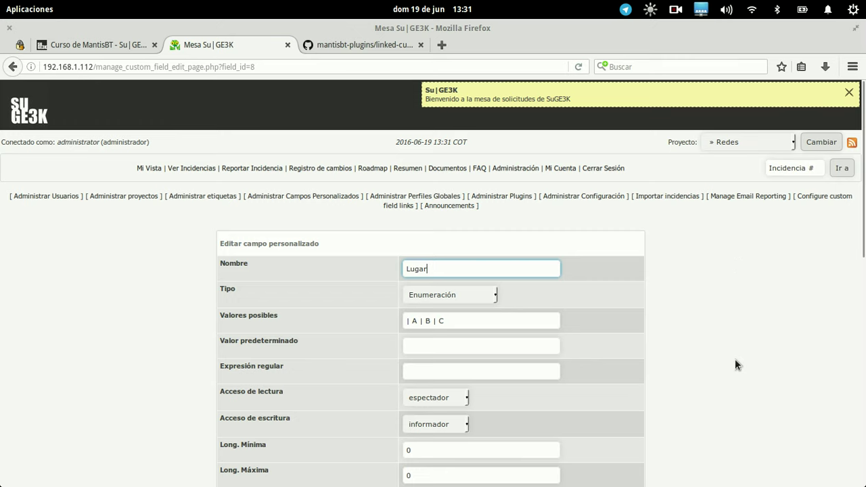
scroll(735, 364, down, 8)
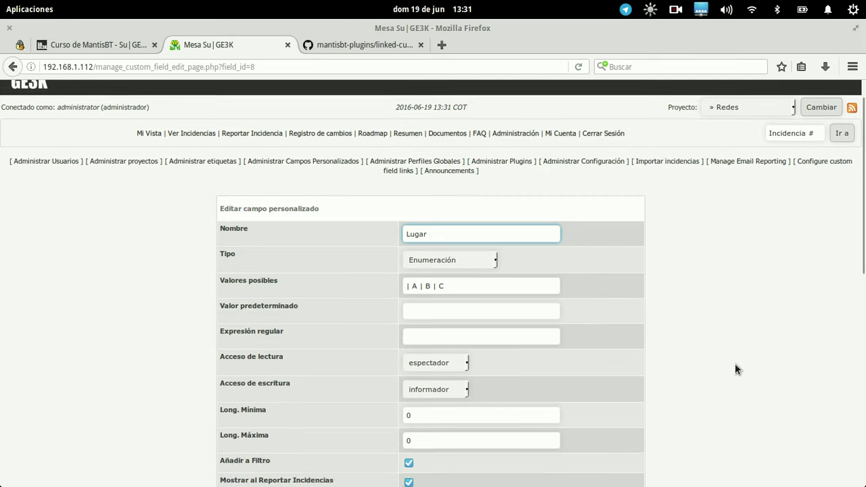
click(444, 354)
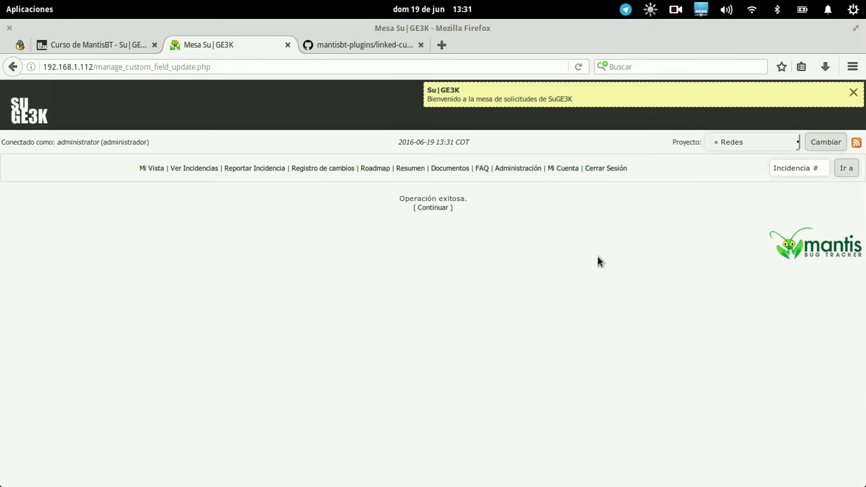
click(432, 208)
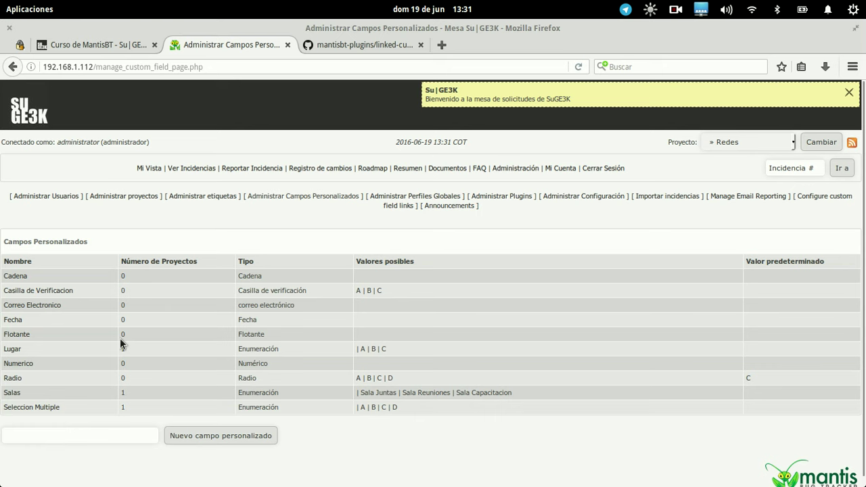
Rename the custom field Seleccion Multiple as Cantidad and save the update.
click(42, 407)
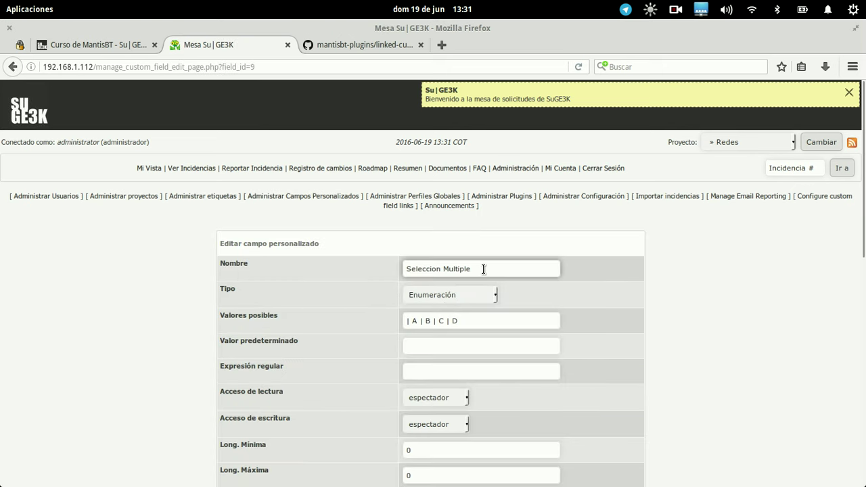
drag(483, 269, 340, 263)
text(Cantidad)
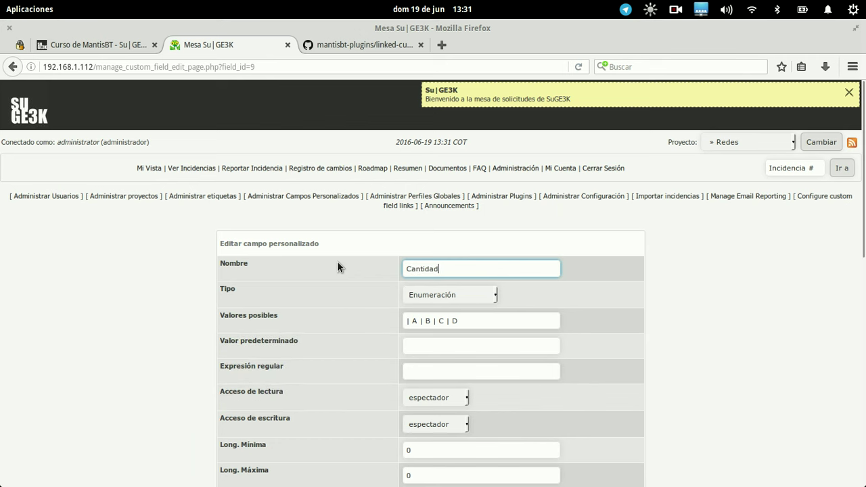
scroll(743, 324, down, 10)
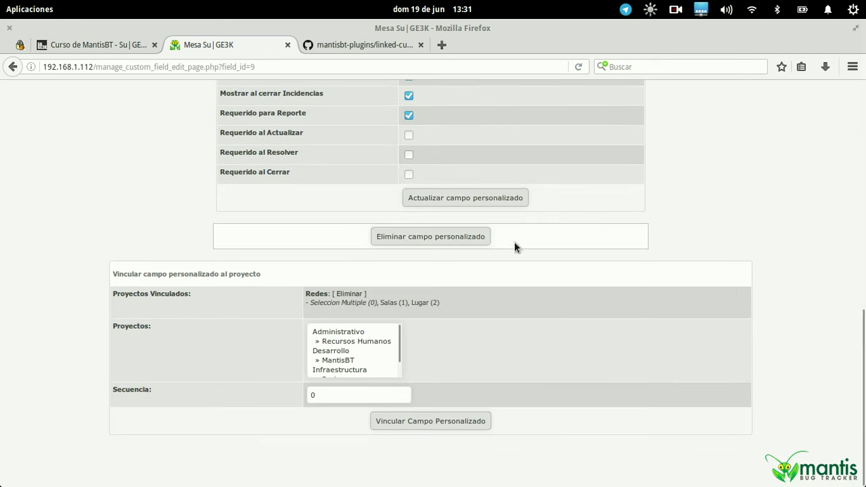
click(483, 205)
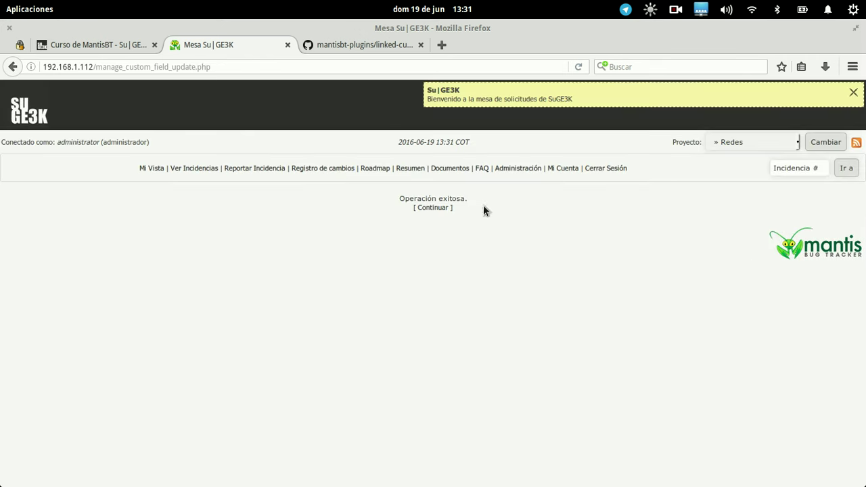
click(433, 208)
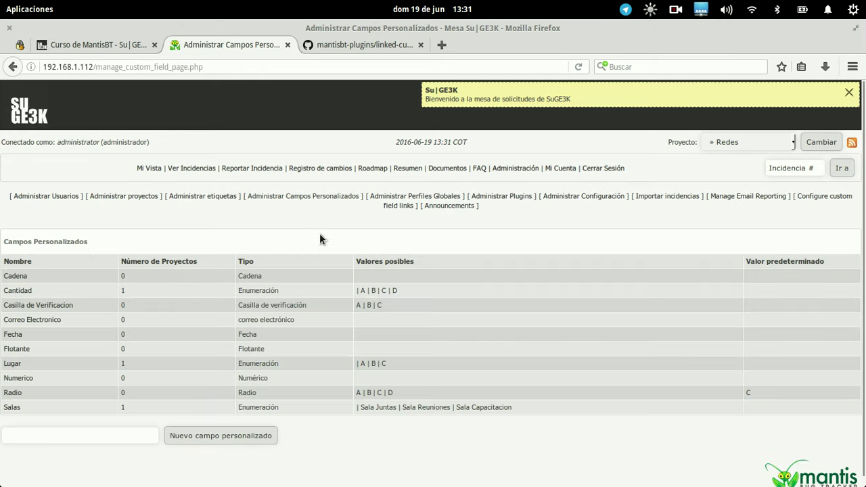
Open the custom field links configuration and set the Lugar field to be linked to Salas.
click(831, 197)
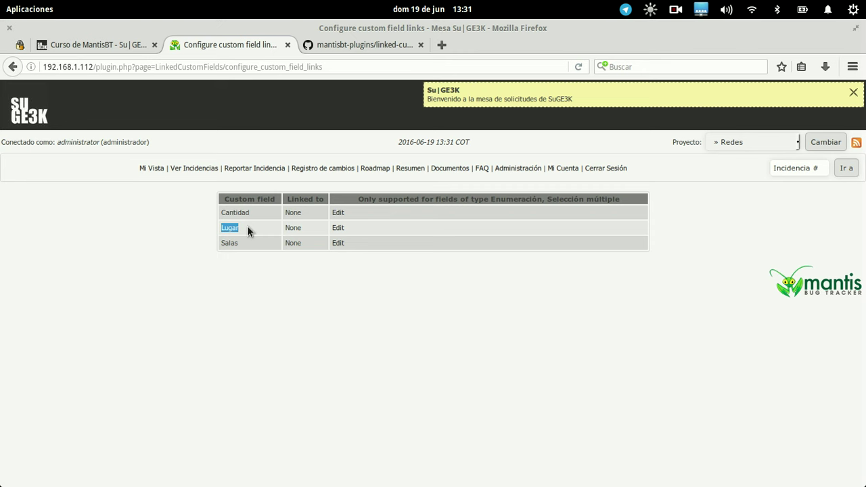
click(338, 228)
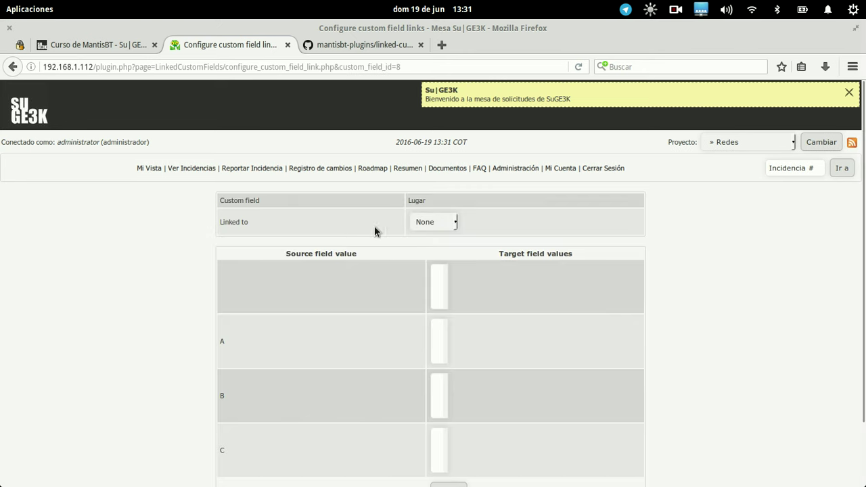
click(415, 225)
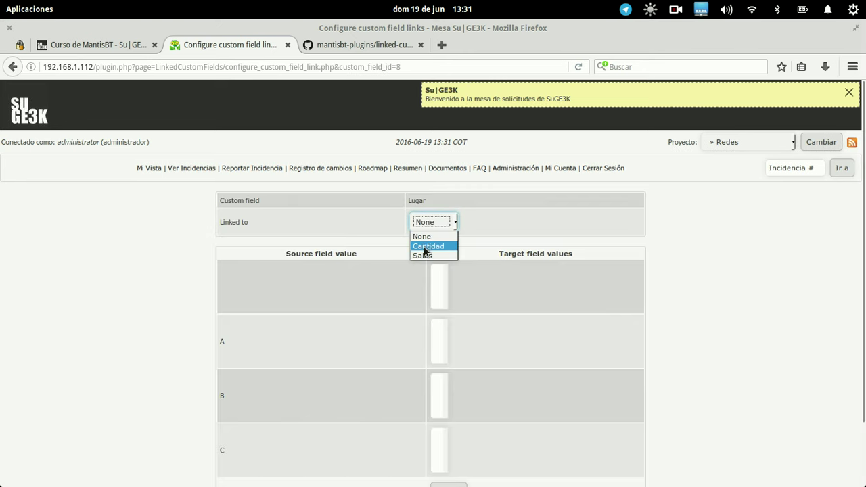
click(427, 256)
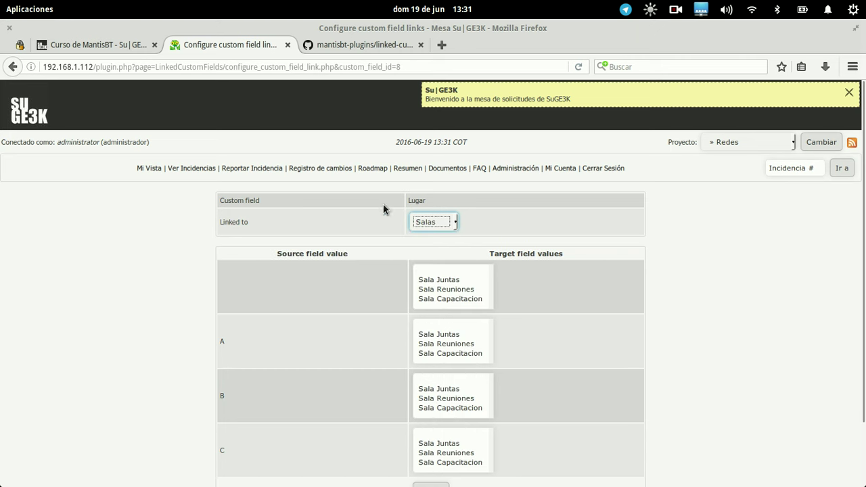
Map Lugar's blank value to blank, A to Sala Juntas, B to Sala Reuniones and C to Sala Capacitacion, and submit the link.
click(431, 271)
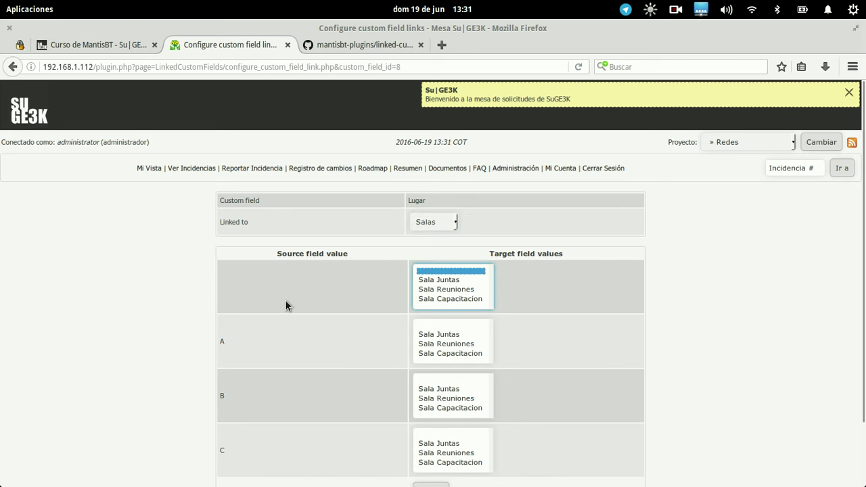
scroll(286, 298, down, 2)
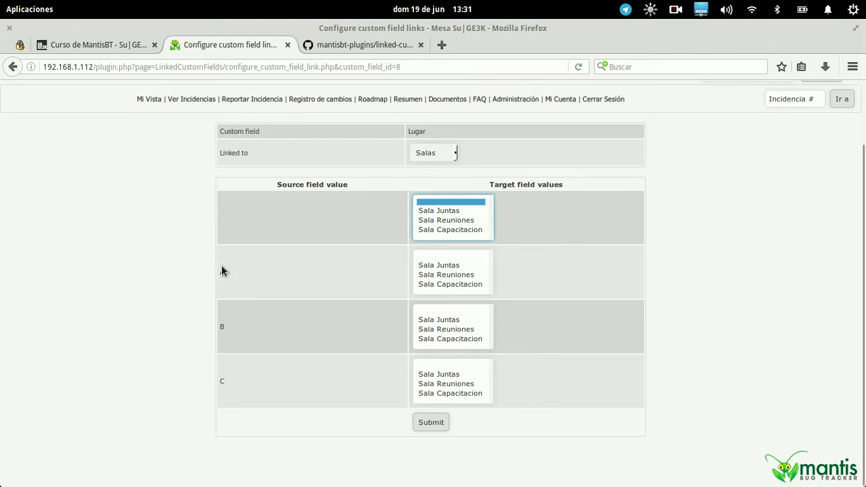
click(451, 266)
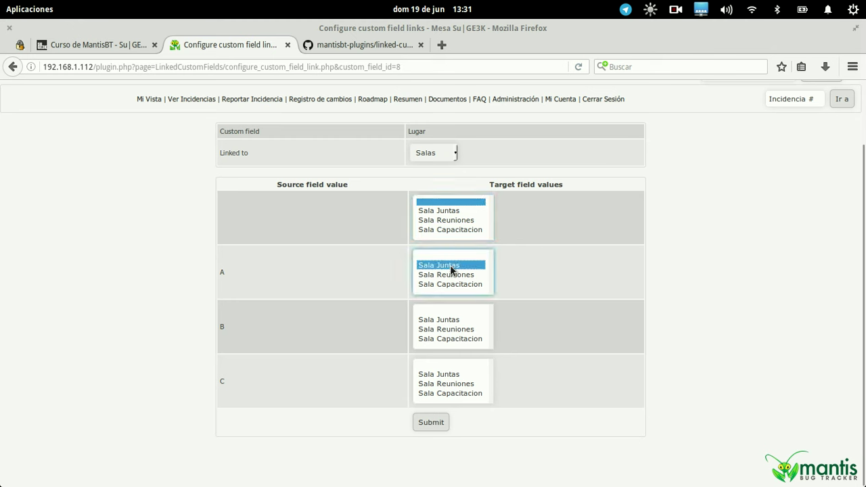
click(466, 329)
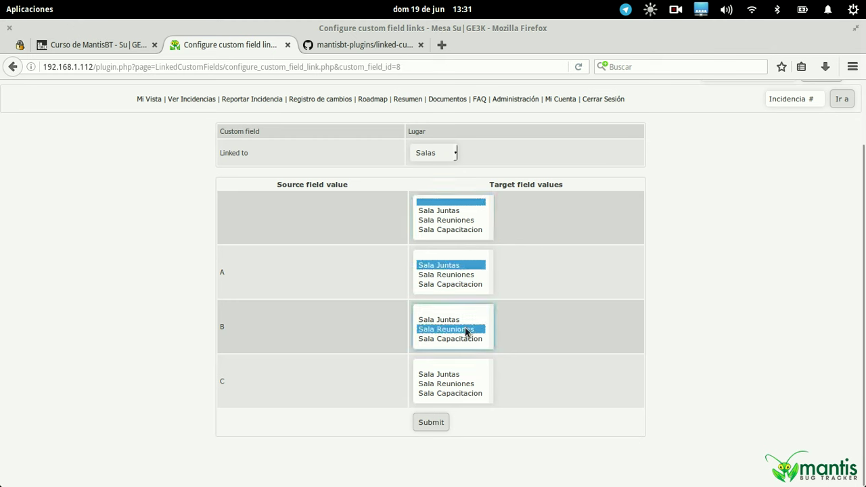
click(471, 394)
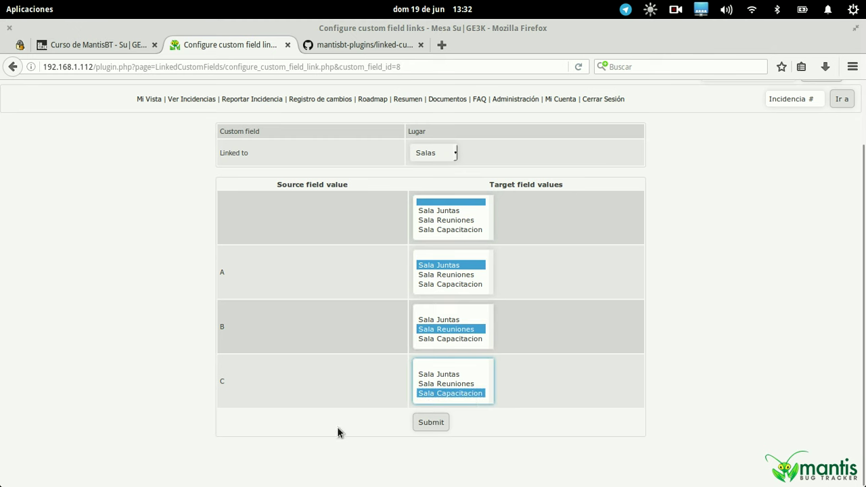
click(430, 425)
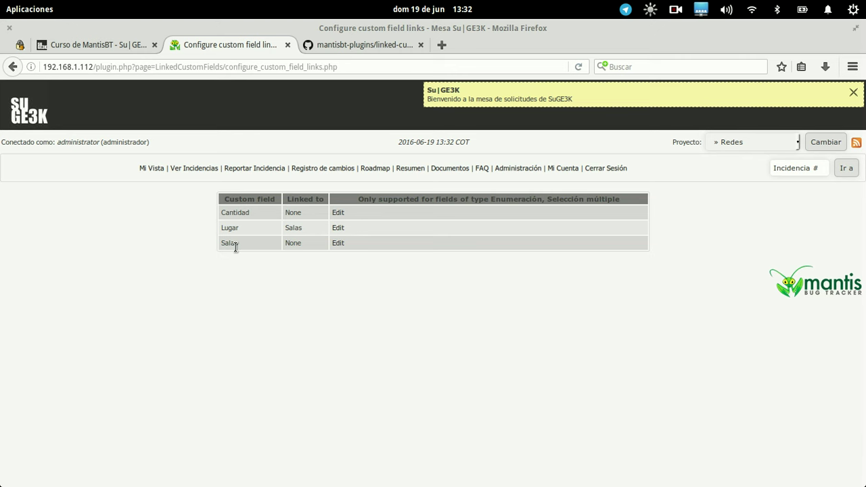
Edit the link of the Salas custom field and set it to be linked to Cantidad.
click(338, 243)
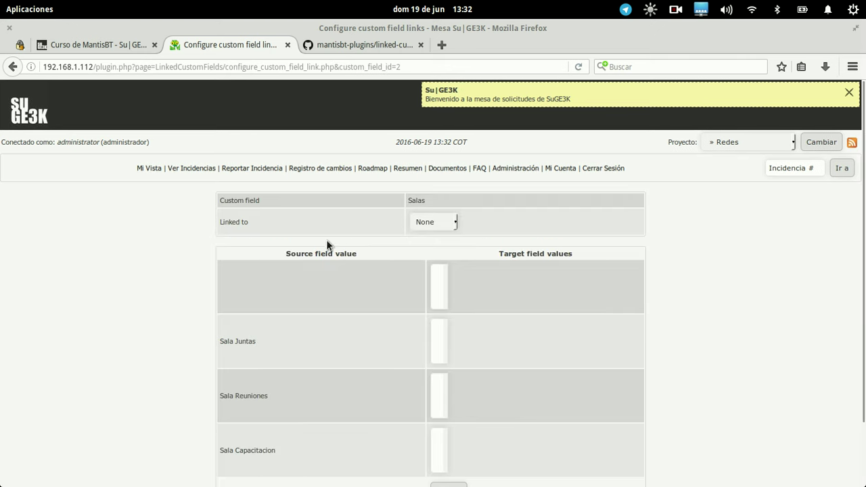
click(428, 223)
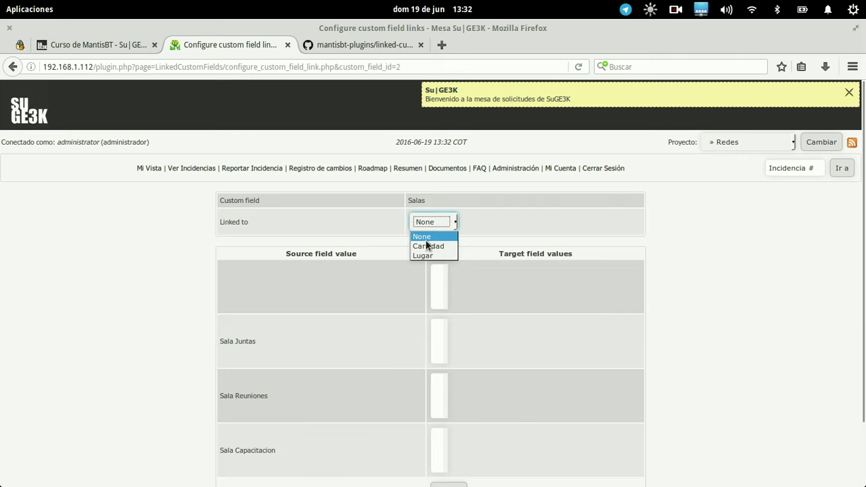
click(428, 244)
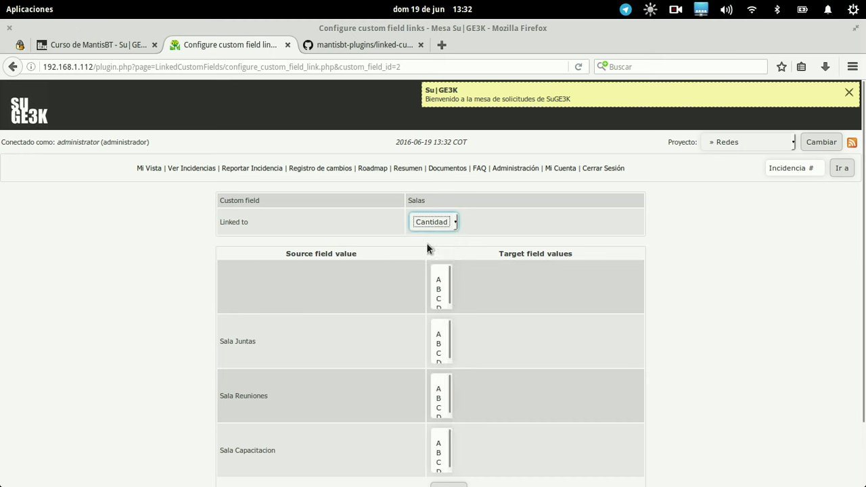
Map Salas' blank value to blank, Sala Juntas to A, Sala Reuniones to B and Sala Capacitacion to C and D, and submit the link.
click(439, 270)
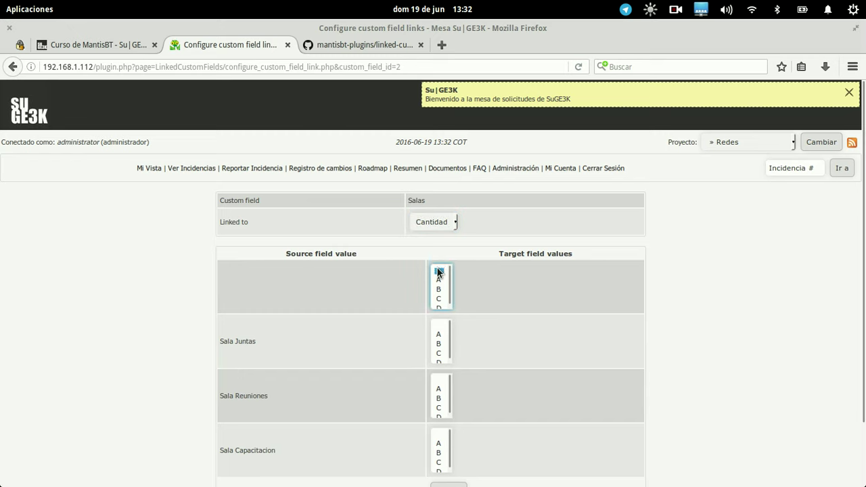
scroll(554, 311, down, 2)
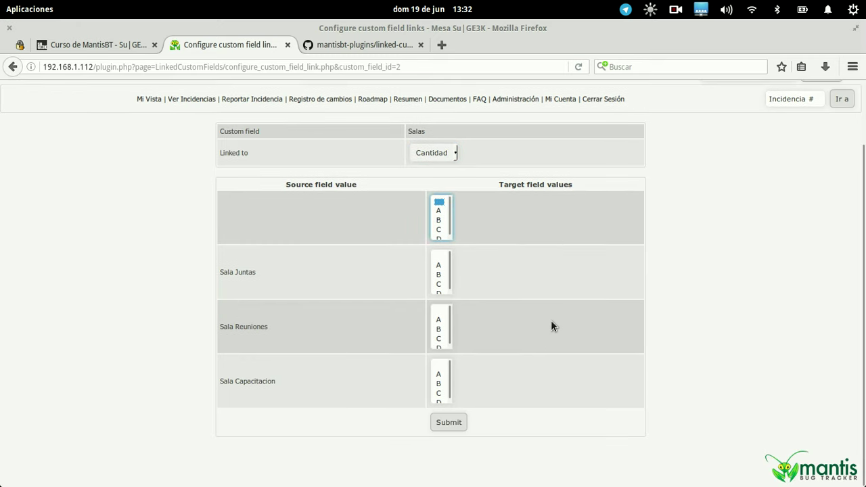
click(439, 265)
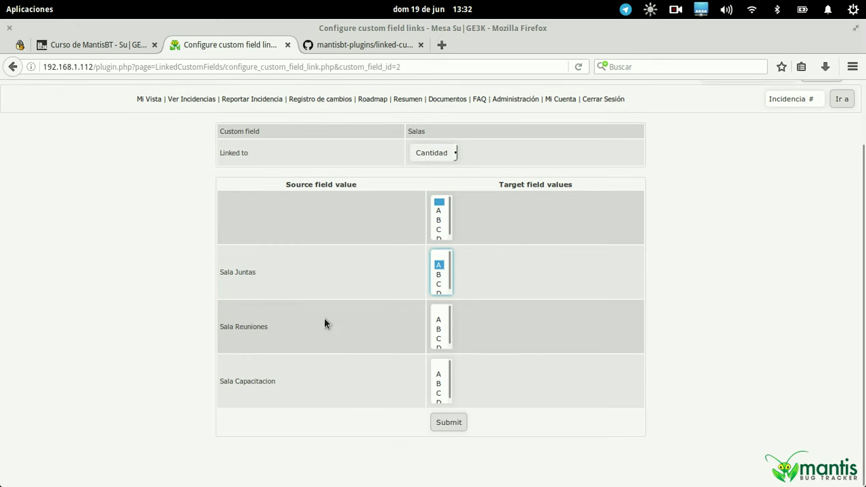
click(443, 328)
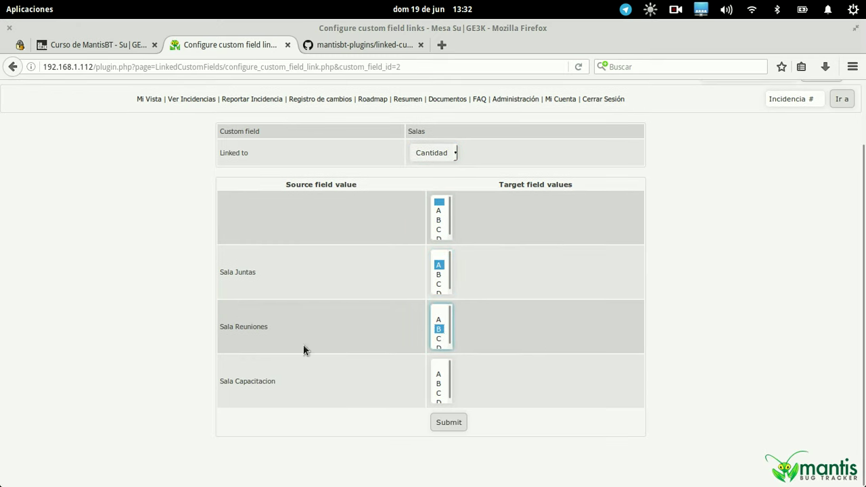
click(438, 394)
ctrl+click(438, 399)
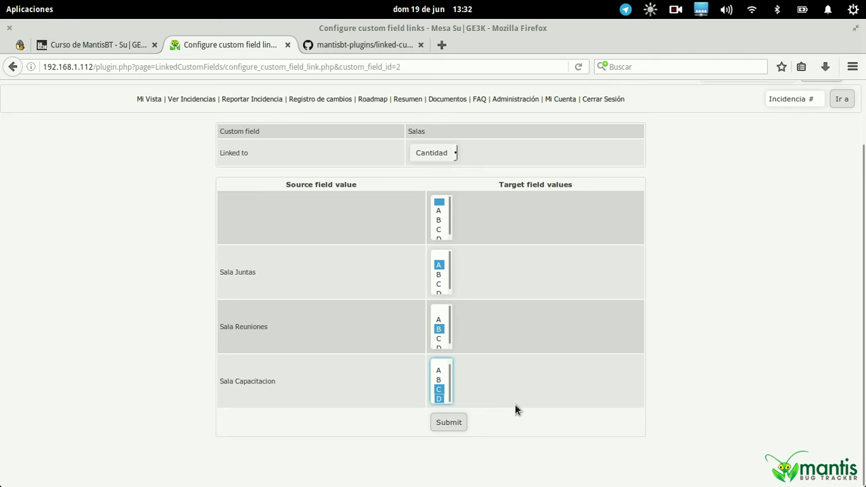
click(448, 423)
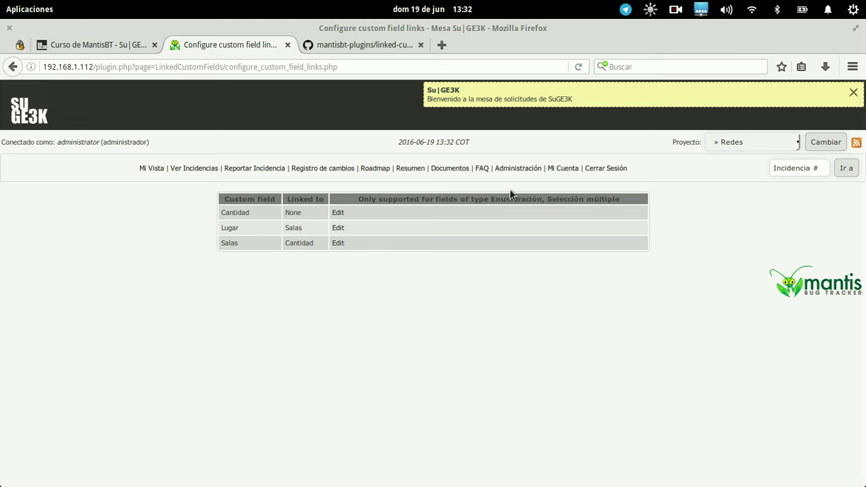
Open the incident report form and examine the order and options of the Cantidad, Salas and Lugar fields.
click(249, 169)
scroll(476, 371, down, 8)
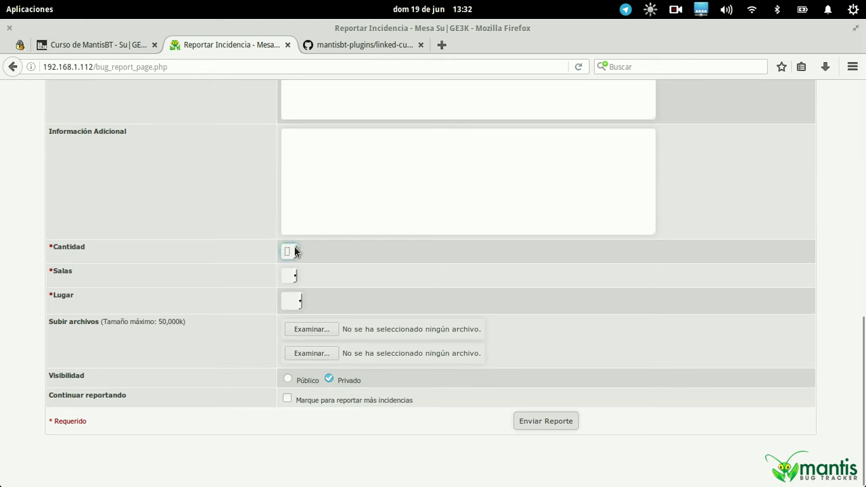
click(295, 274)
click(293, 300)
click(292, 300)
click(293, 301)
click(293, 300)
scroll(423, 301, up, 15)
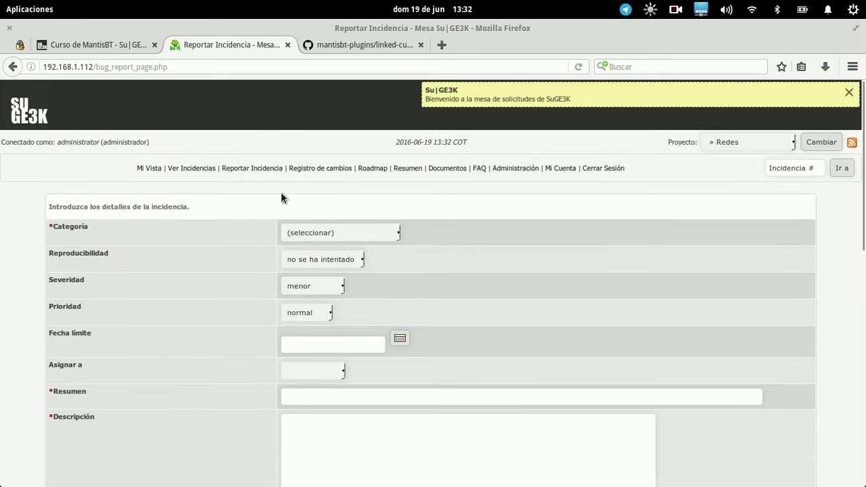
Open the Redes project in project administration and update the sequence of its Lugar custom field to 0.
click(516, 168)
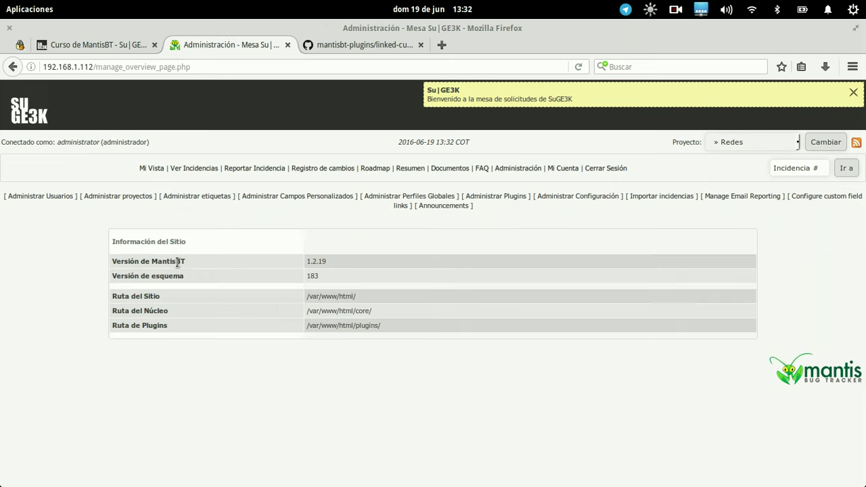
click(96, 197)
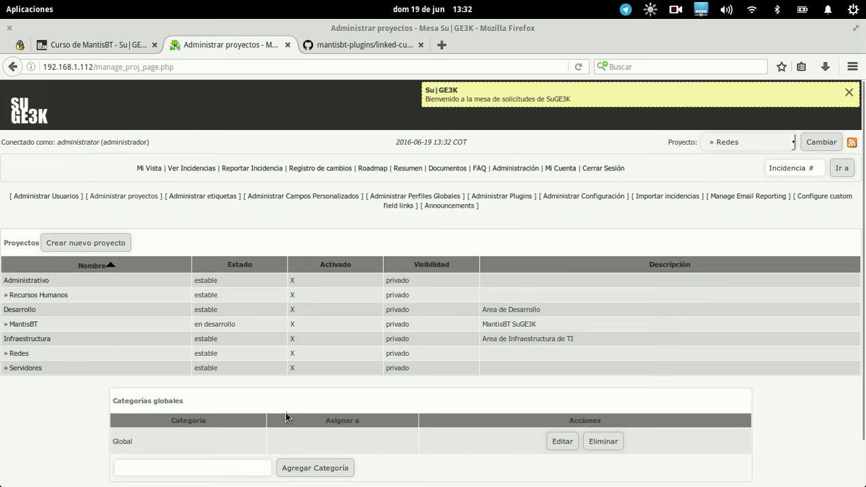
scroll(286, 414, down, 2)
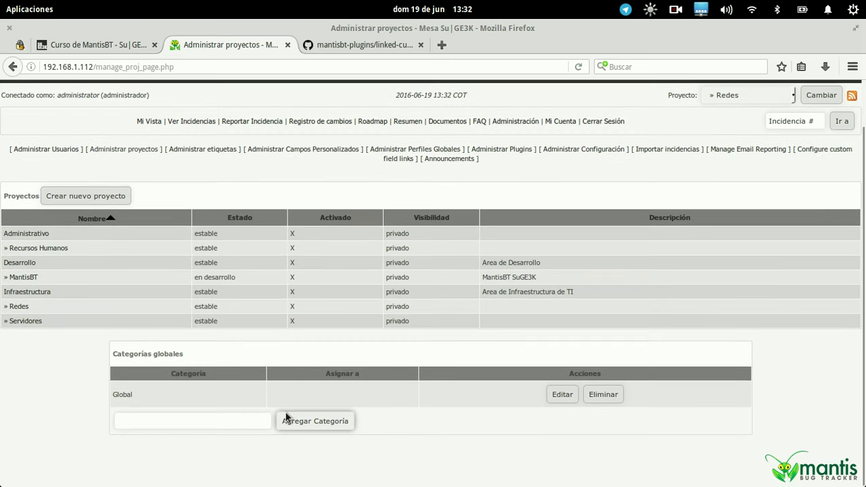
click(18, 306)
scroll(387, 327, down, 8)
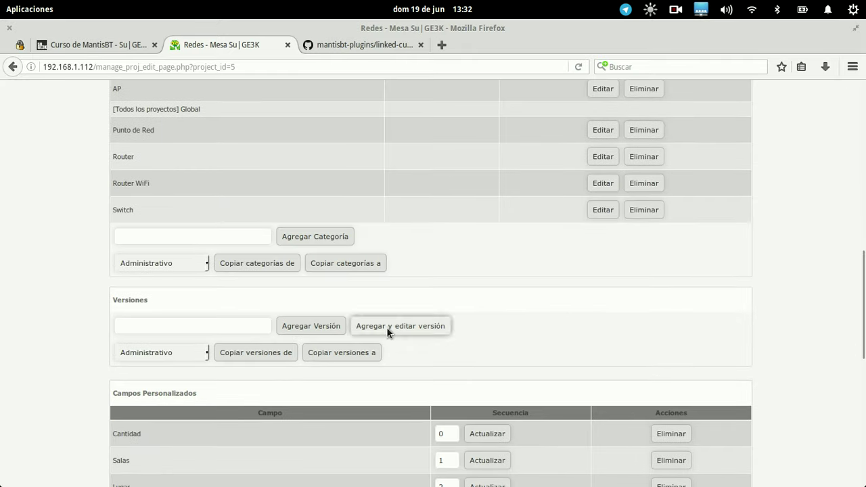
scroll(363, 344, down, 2)
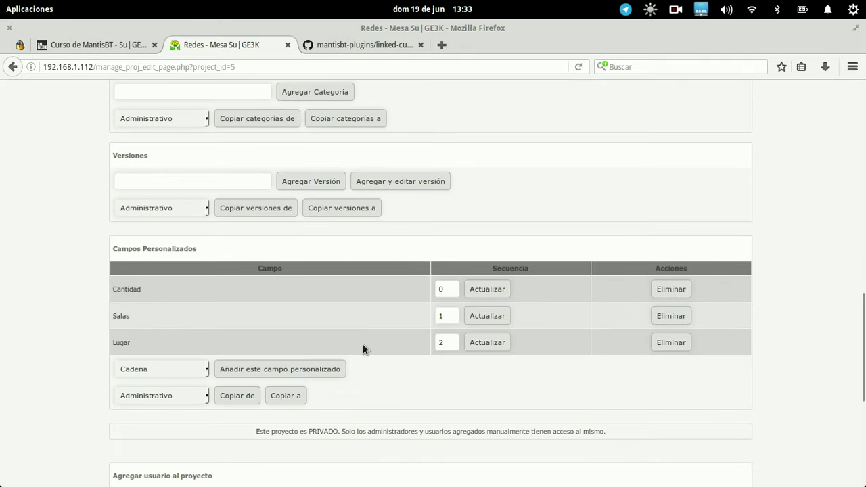
double_click(444, 343)
text(0)
click(484, 343)
click(444, 210)
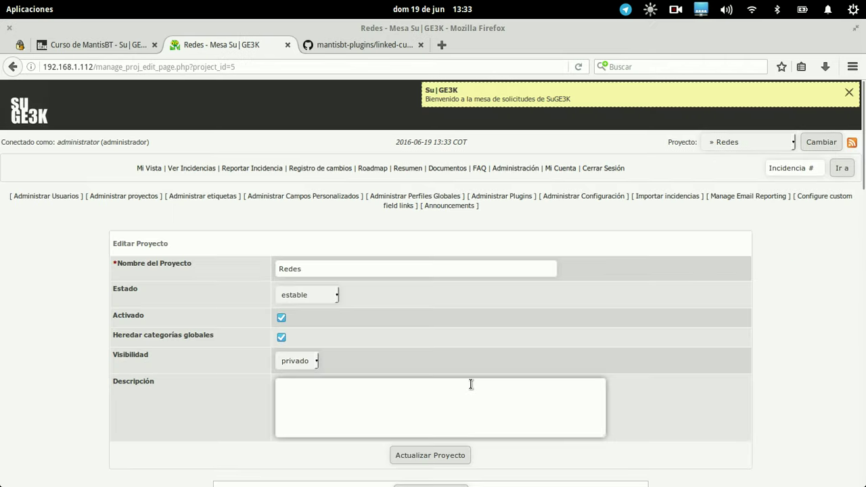
Update the sequence of the Cantidad custom field to 2 in the Redes project.
scroll(471, 385, down, 10)
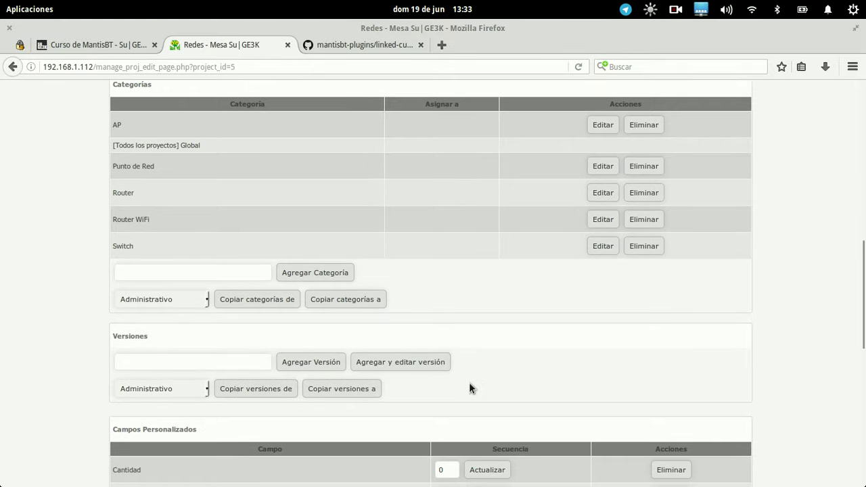
scroll(469, 382, down, 7)
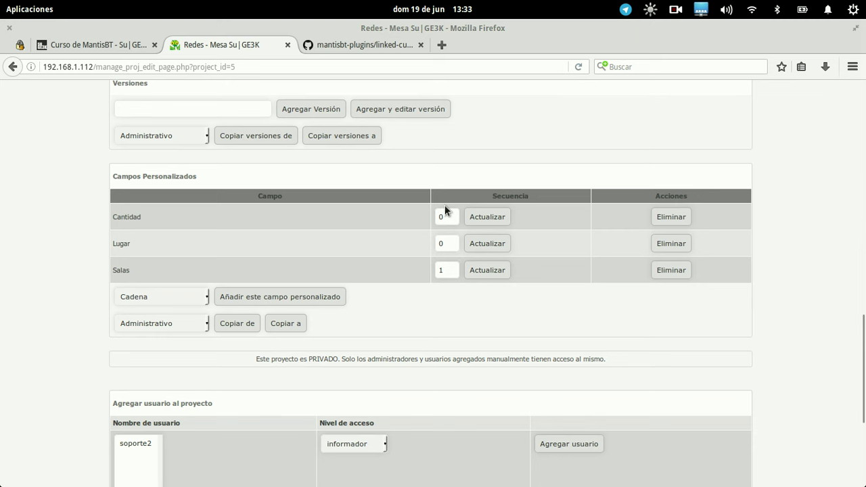
double_click(447, 216)
click(501, 214)
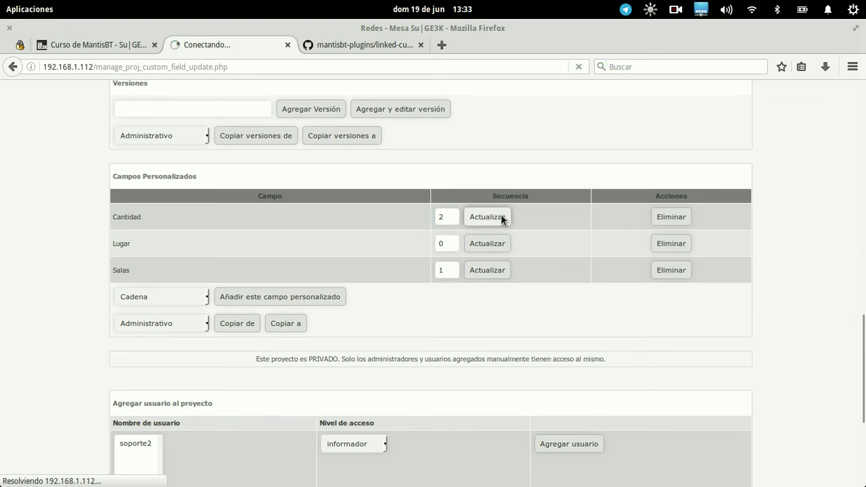
click(432, 208)
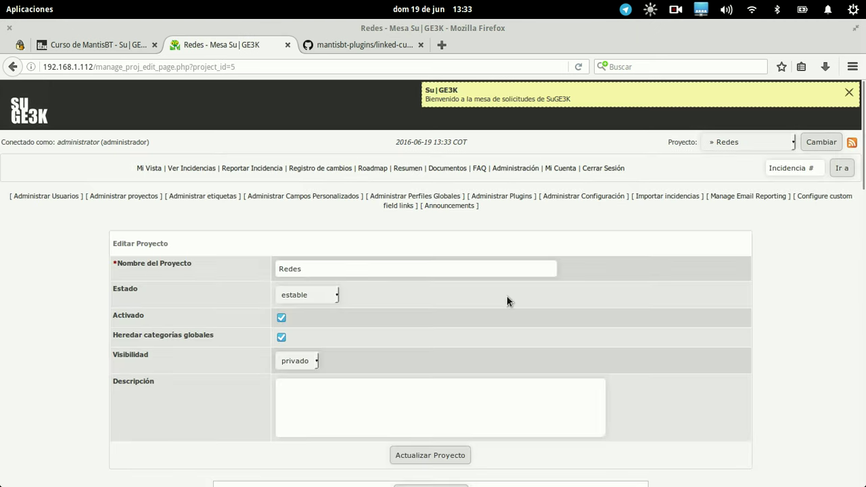
Open the incident report form for the Redes project at its Lugar, Salas and Cantidad fields.
scroll(507, 298, down, 5)
scroll(508, 299, down, 10)
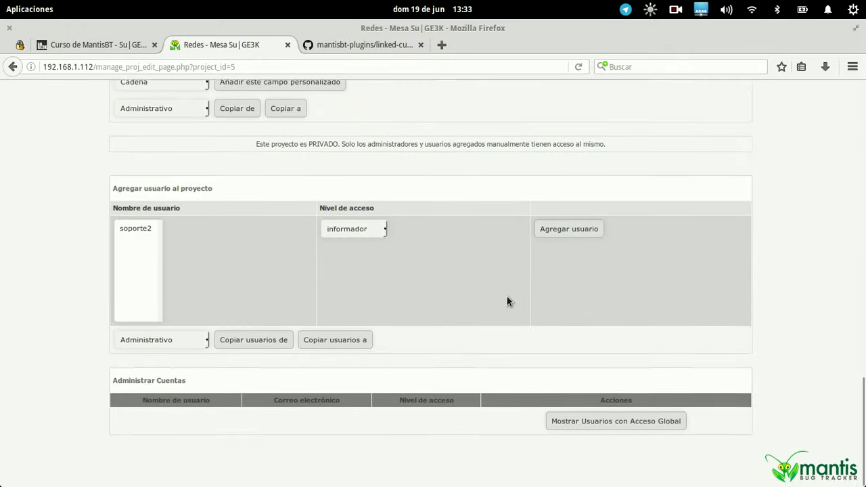
scroll(508, 298, up, 15)
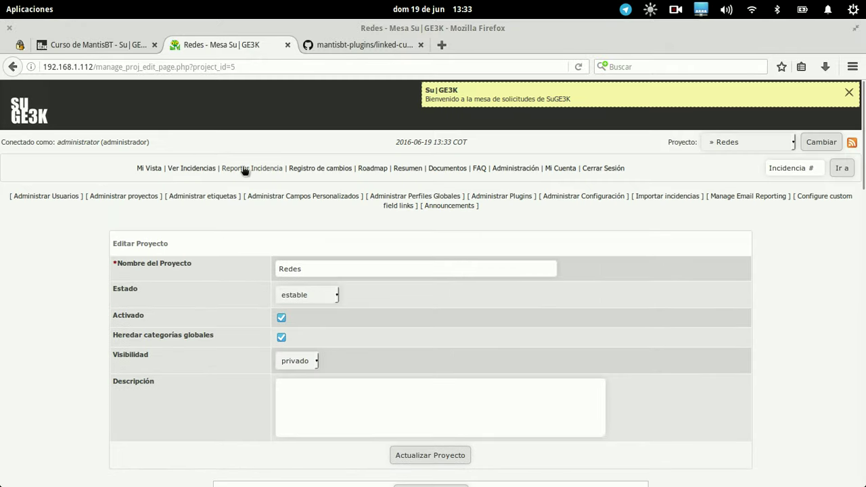
click(247, 168)
scroll(8, 246, down, 10)
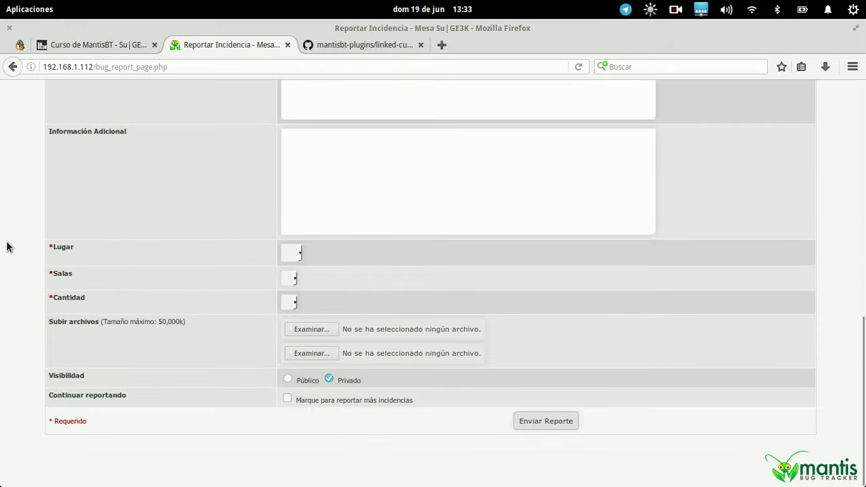
Test the linked fields with Lugar A, Salas Sala Juntas and Cantidad A, and recheck the Cantidad options.
click(292, 253)
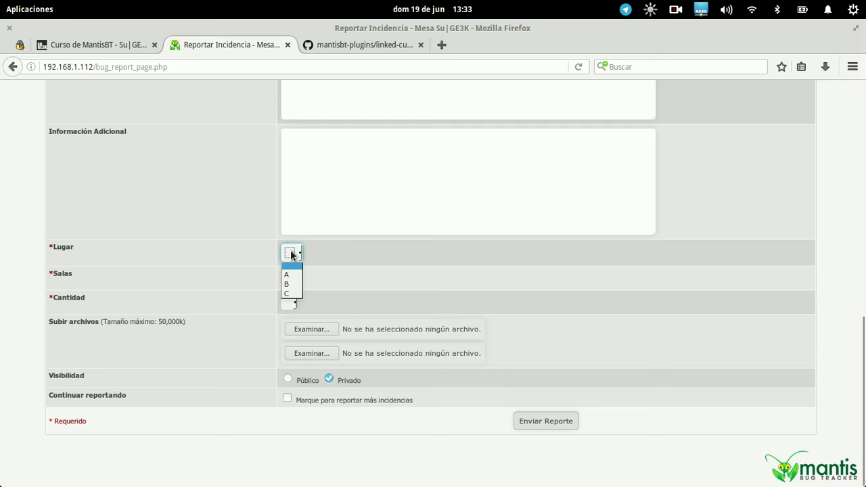
click(289, 275)
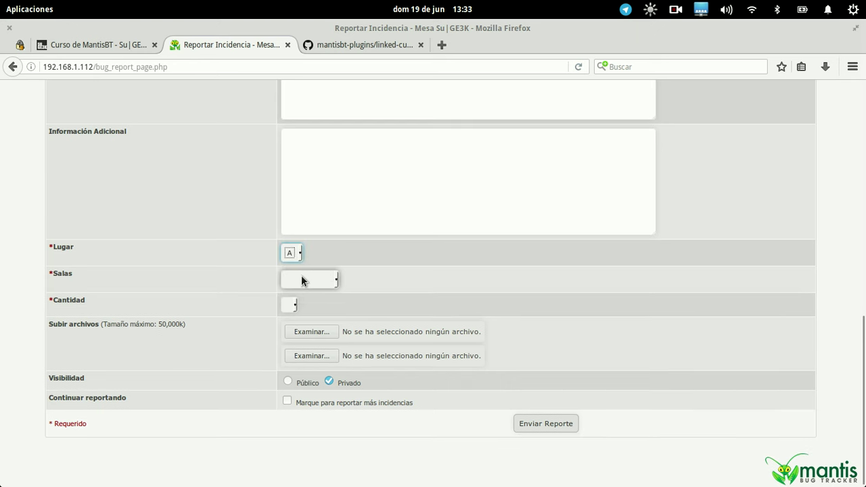
click(302, 281)
click(301, 293)
click(298, 306)
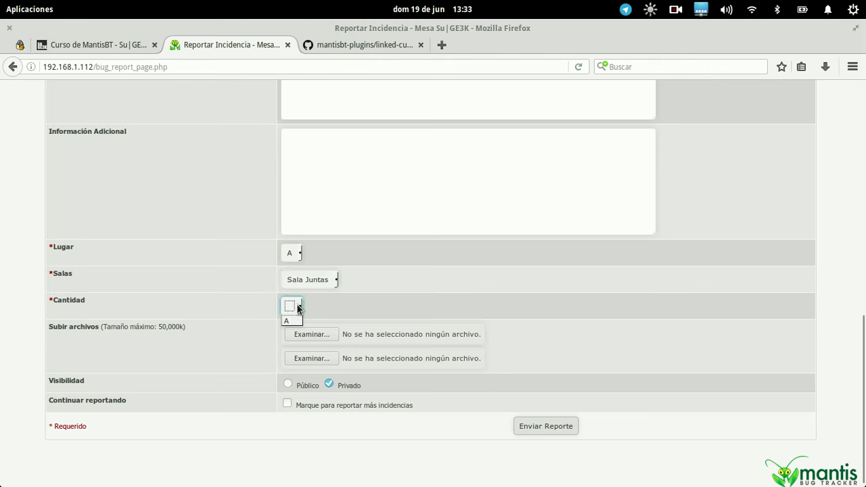
click(295, 321)
click(298, 306)
click(298, 305)
Set Lugar to C and Salas to Sala Capacitacion, and check which Cantidad and Salas options are offered.
click(298, 253)
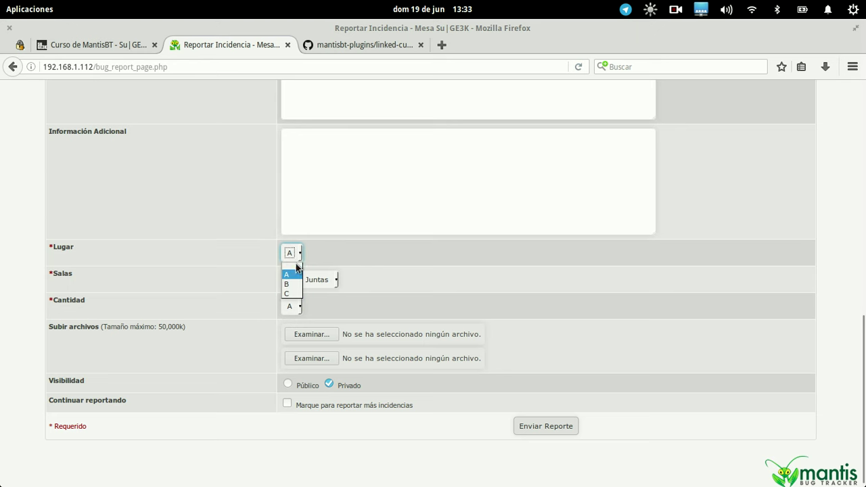
click(287, 294)
click(321, 280)
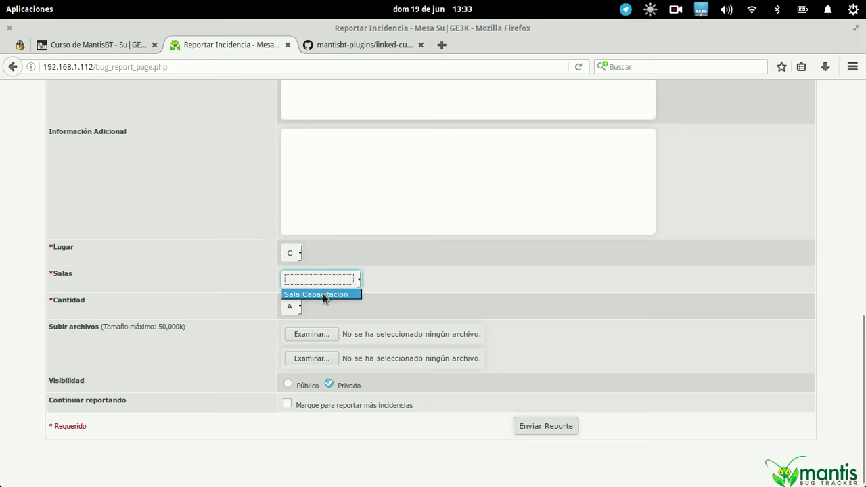
click(322, 294)
click(302, 305)
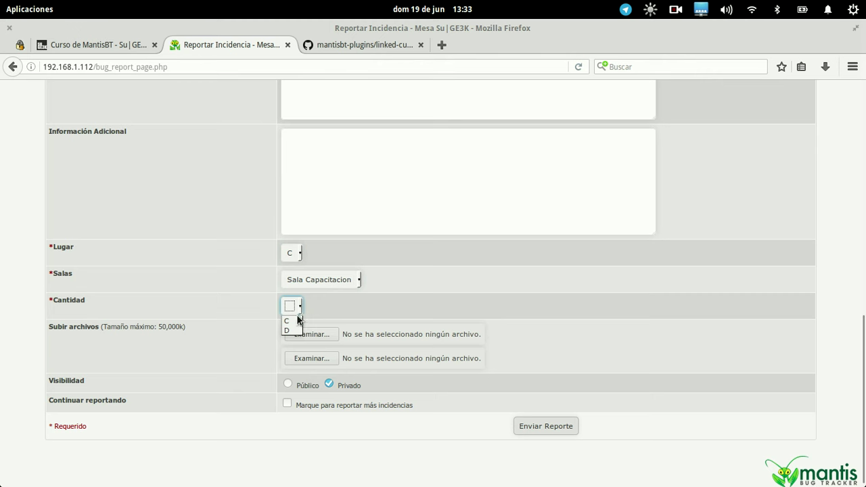
click(322, 280)
click(318, 281)
Set Lugar to B, Salas to Sala Reuniones and Cantidad to B in the incident report.
click(290, 249)
click(291, 259)
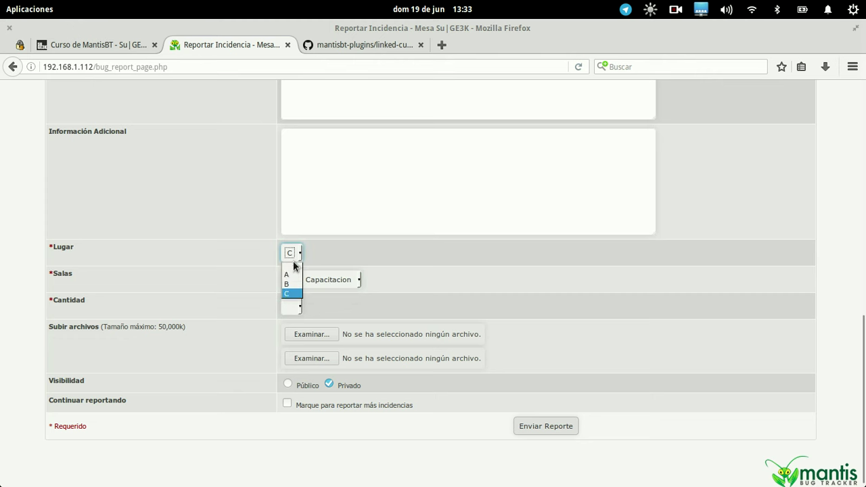
click(290, 284)
click(300, 278)
click(304, 297)
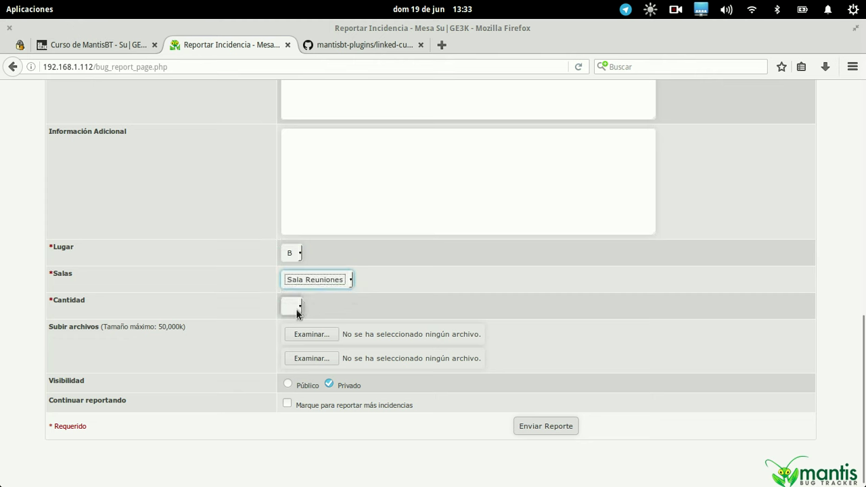
click(297, 310)
click(371, 310)
click(297, 310)
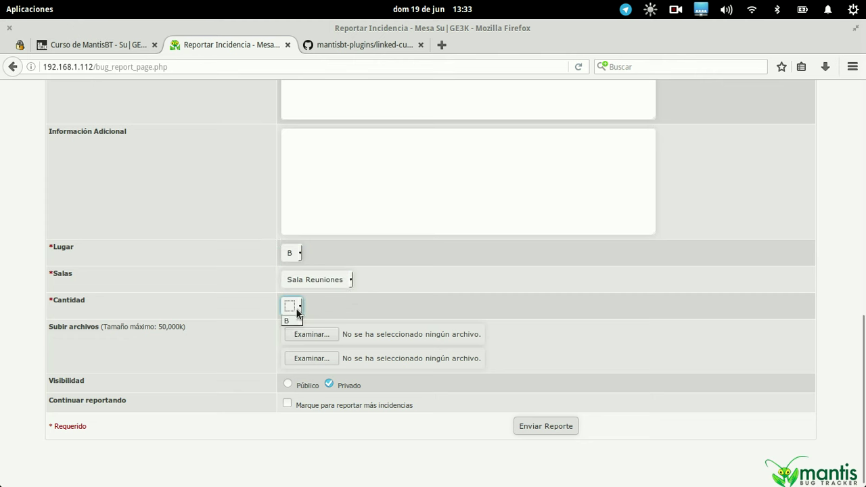
click(293, 322)
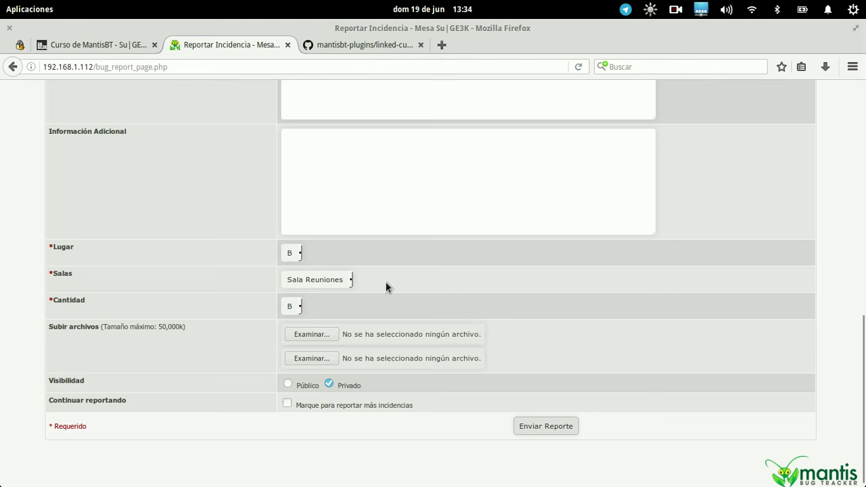
Recheck the options offered by the Lugar, Cantidad and Salas fields, keeping the chosen values.
click(288, 253)
click(296, 285)
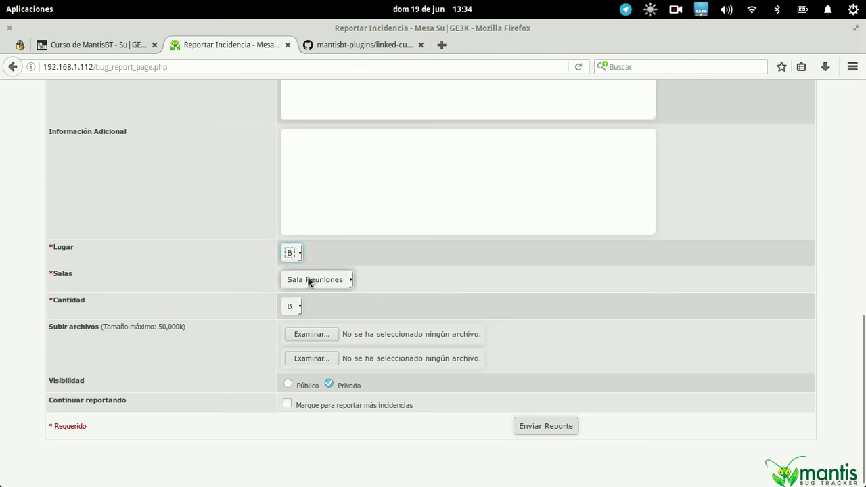
click(292, 306)
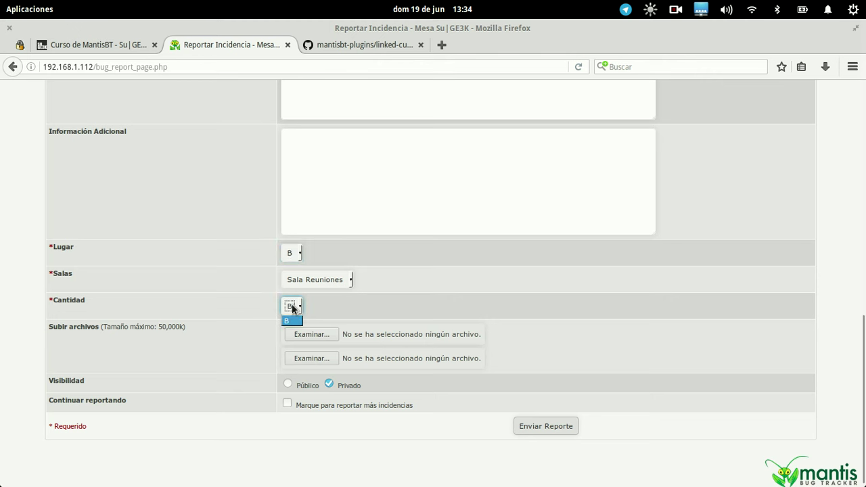
click(345, 280)
click(345, 280)
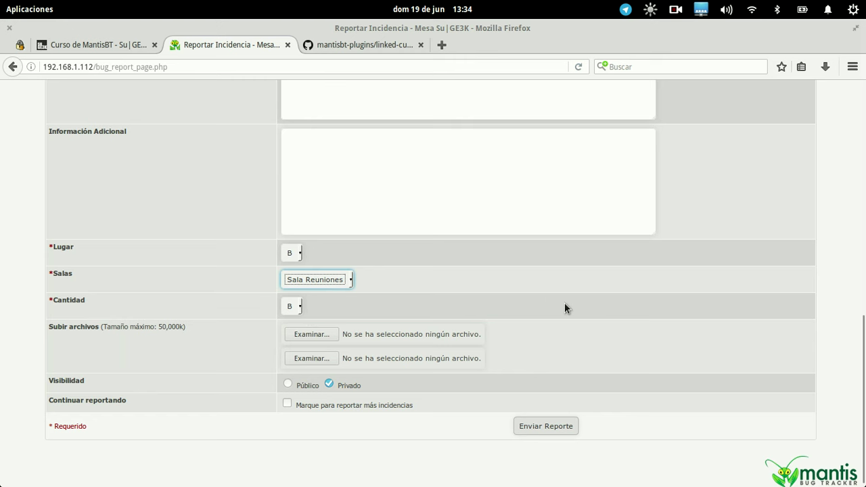
View the end of the MantisBT course page and switch to the linked-custom-fields repository on GitHub.
scroll(565, 308, up, 10)
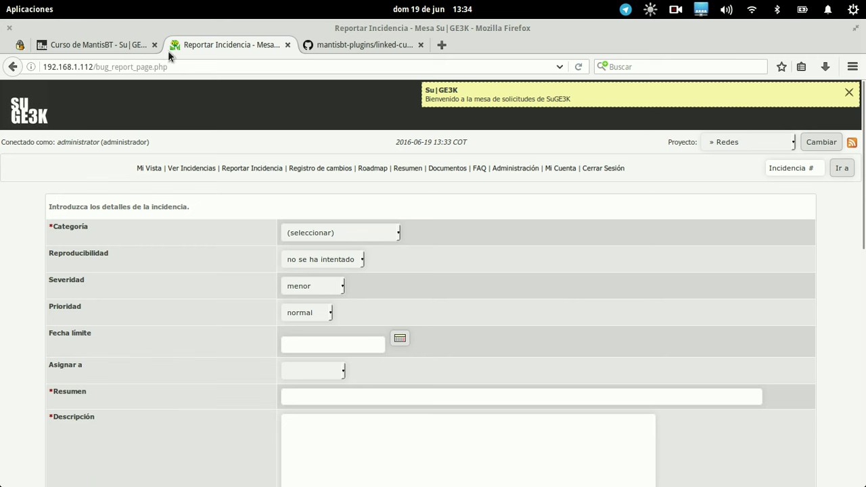
click(118, 44)
scroll(85, 140, down, 10)
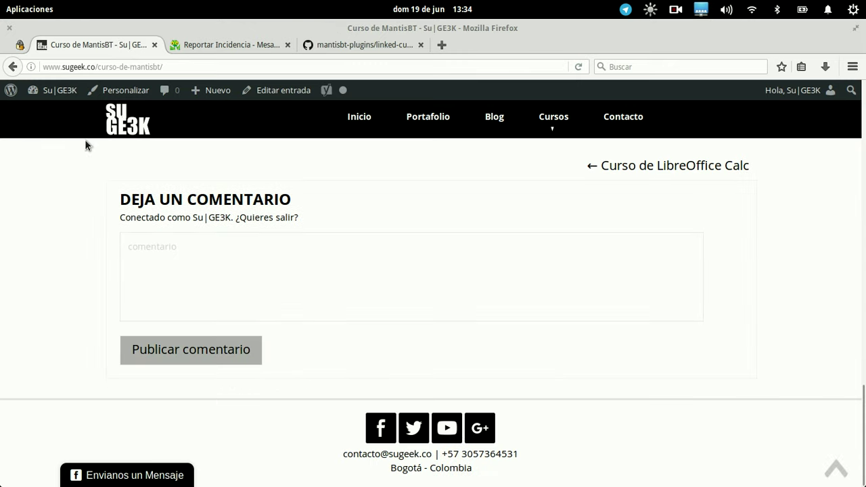
click(235, 39)
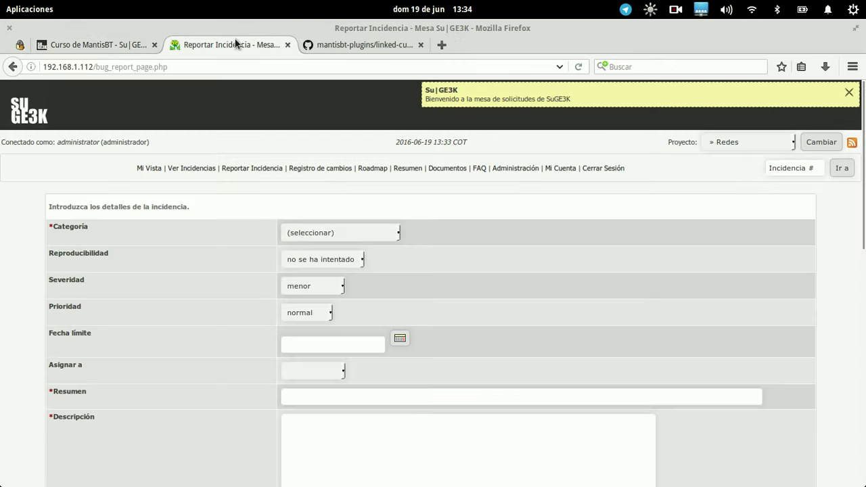
click(324, 43)
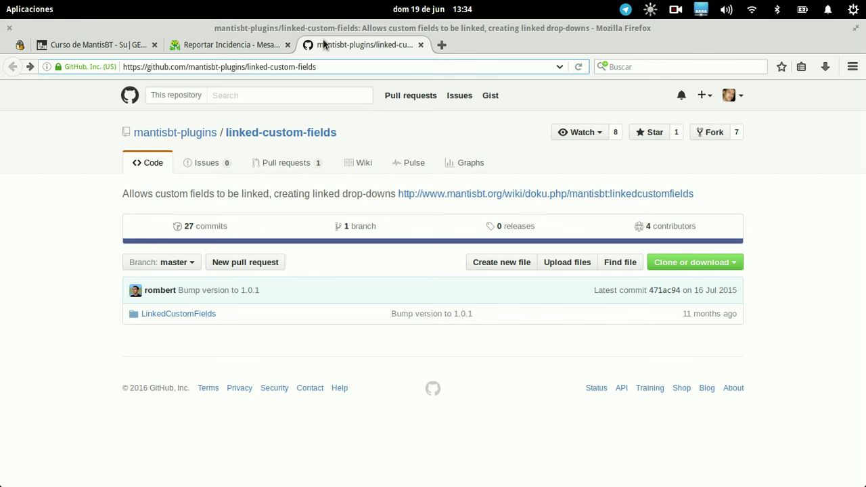